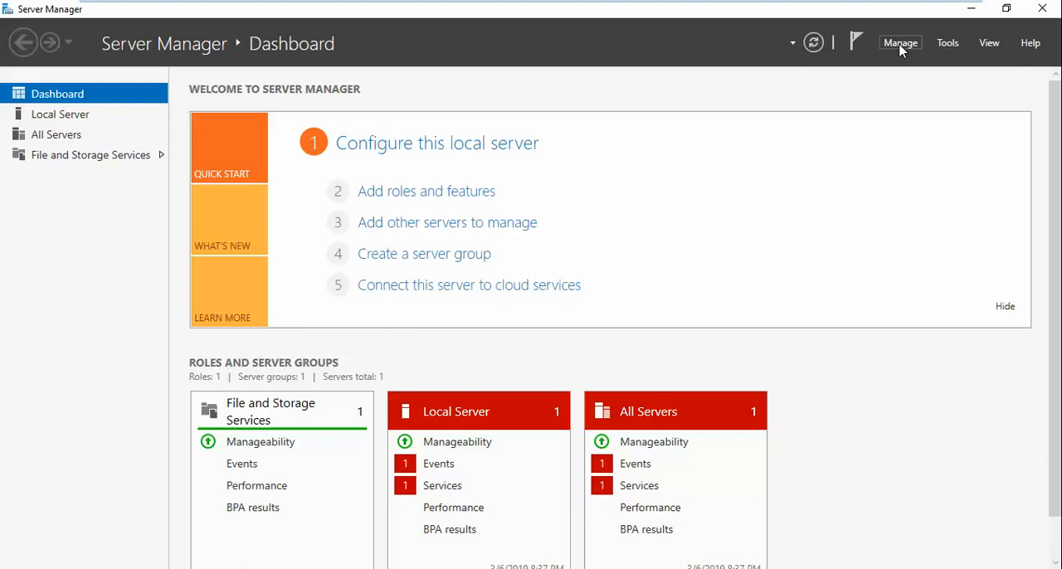
- Set Server Manager not to start automatically at logon in its properties and confirm the change
{"action": "left_click", "coordinate": [900, 48]}
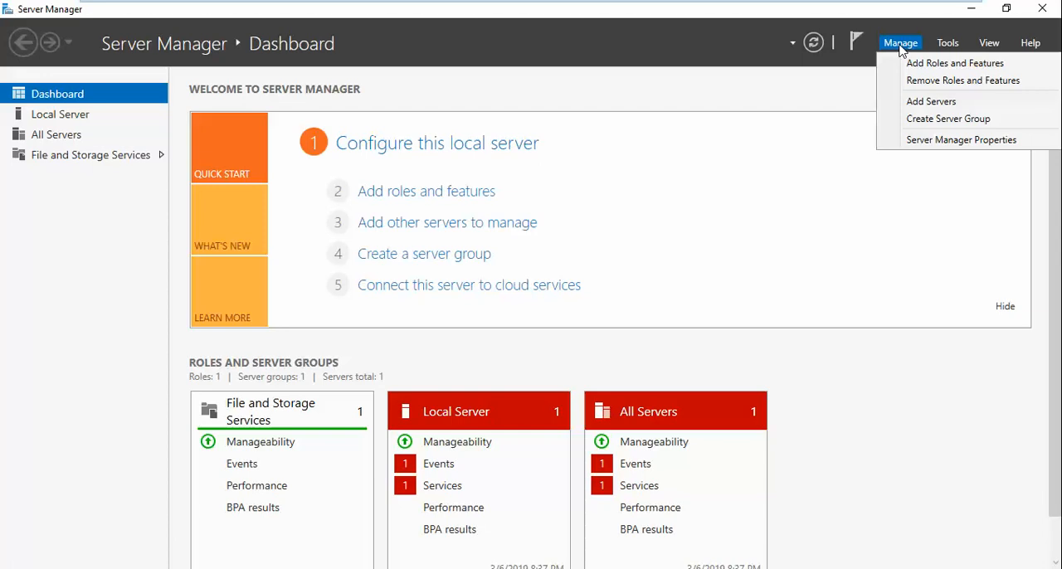
{"action": "left_click", "coordinate": [950, 141]}
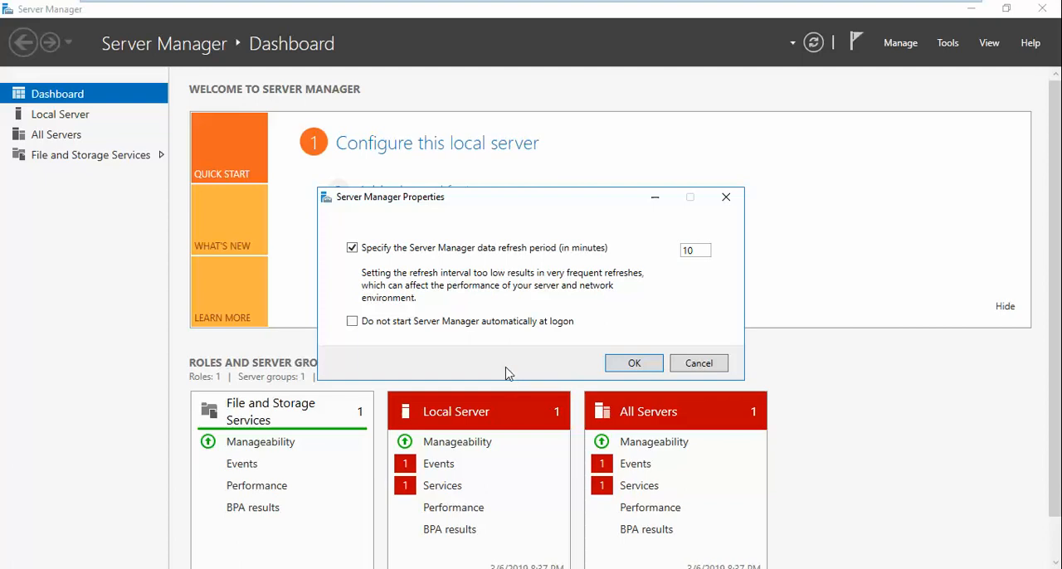
{"action": "left_click", "coordinate": [460, 325]}
{"action": "left_click", "coordinate": [635, 366]}
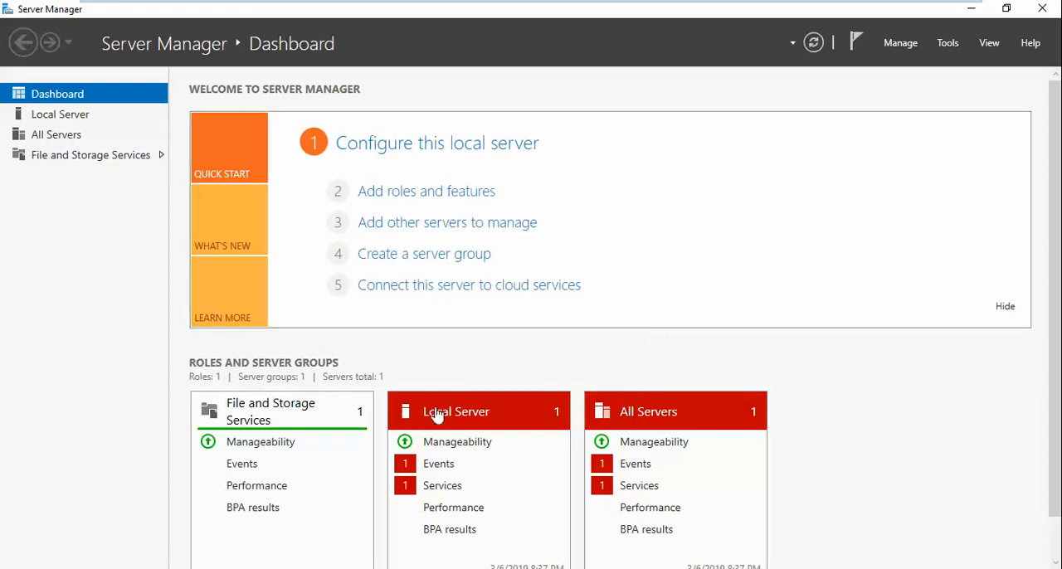
- Switch from the virtual machine to the host desktop and open the properties of the Video folder on drive C
{"action": "scroll", "coordinate": [407, 379], "scroll_direction": "down", "scroll_amount": 1}
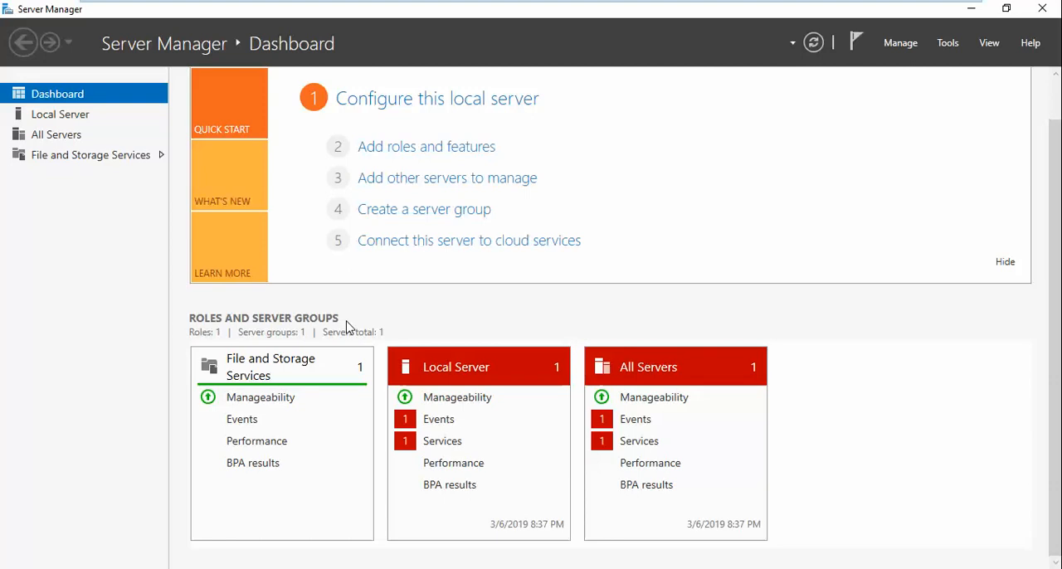
{"action": "mouse_move", "coordinate": [581, 5]}
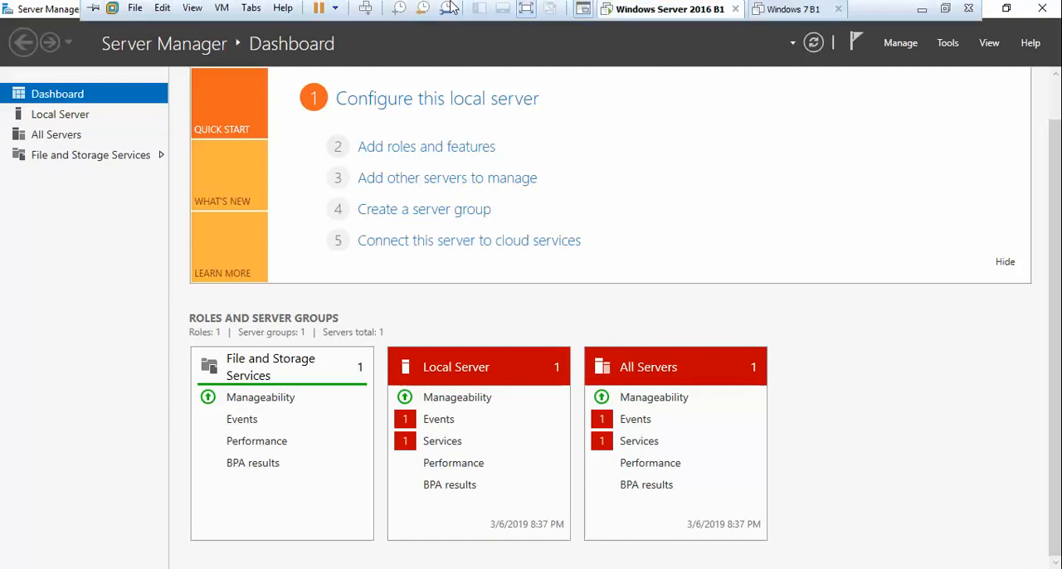
{"action": "left_click", "coordinate": [930, 12]}
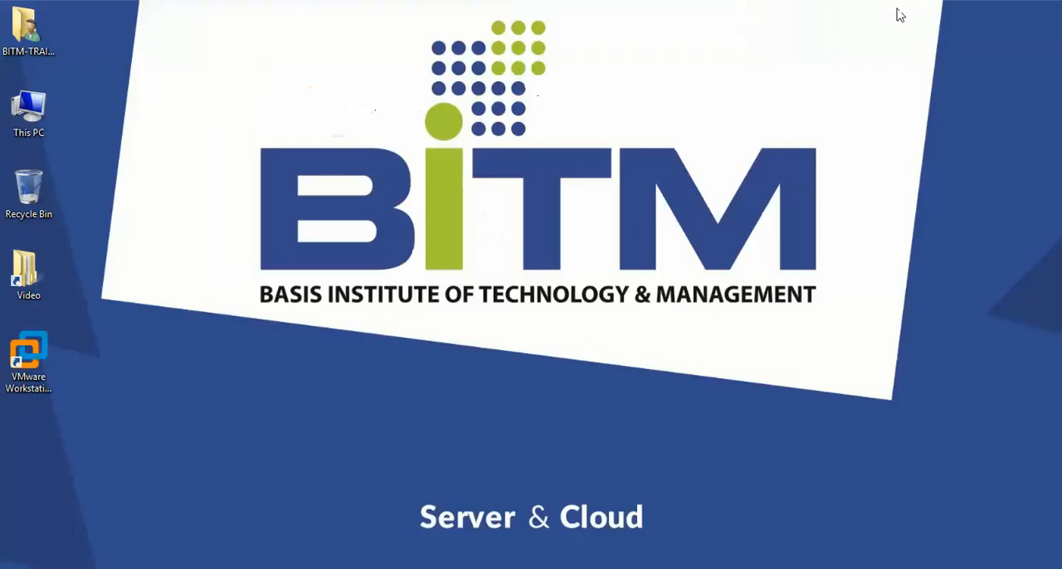
{"action": "double_click", "coordinate": [43, 119]}
{"action": "left_click", "coordinate": [444, 324]}
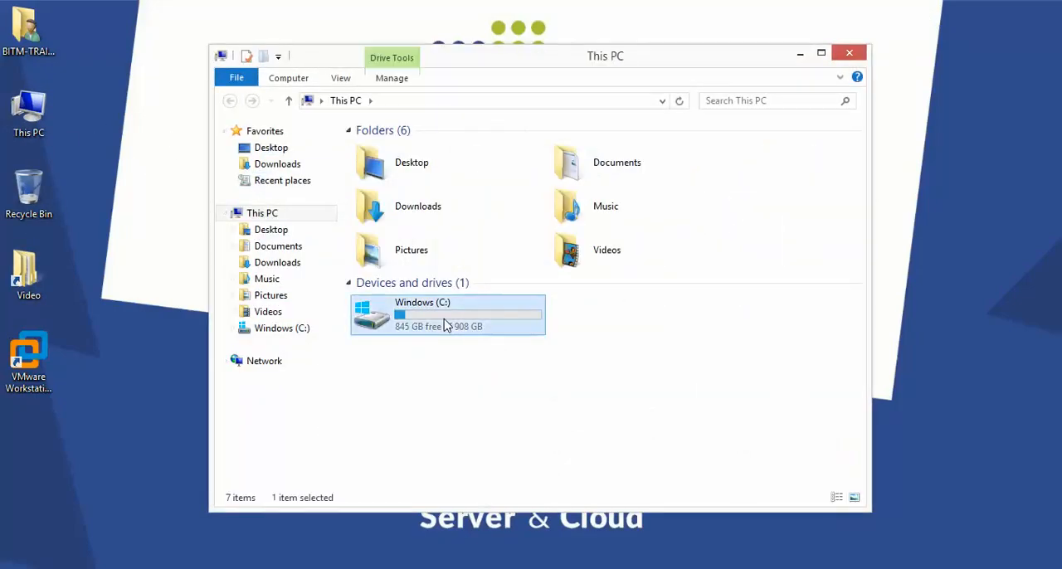
{"action": "double_click", "coordinate": [444, 324]}
{"action": "left_click", "coordinate": [384, 265]}
{"action": "right_click", "coordinate": [380, 267]}
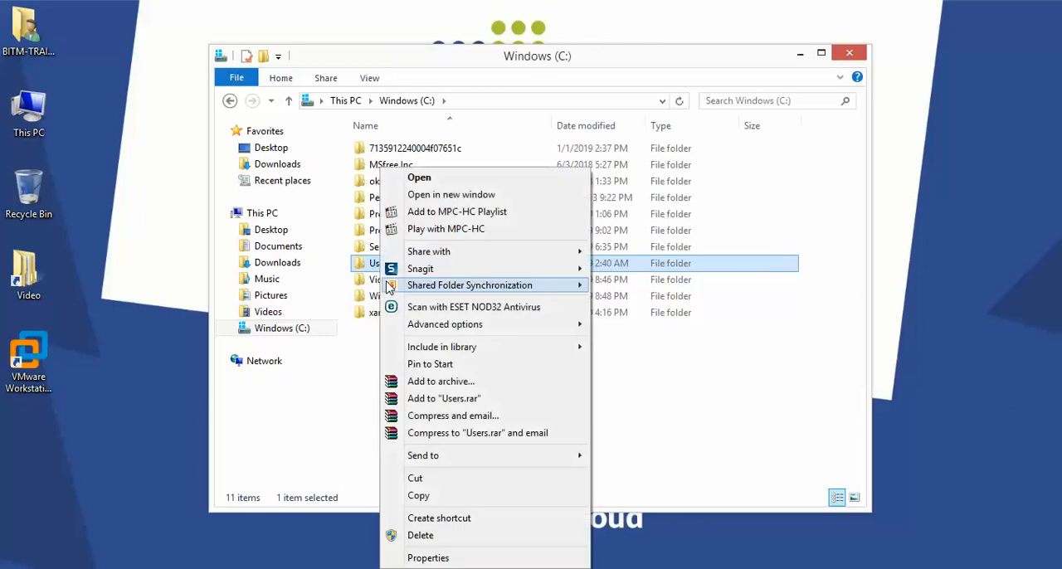
{"action": "right_click", "coordinate": [378, 279]}
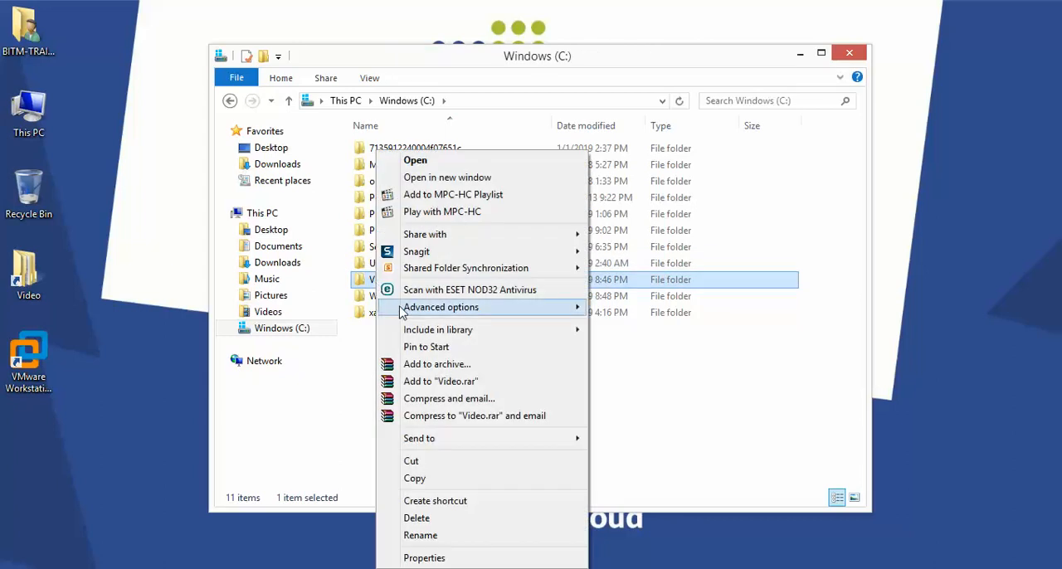
{"action": "left_click", "coordinate": [425, 558]}
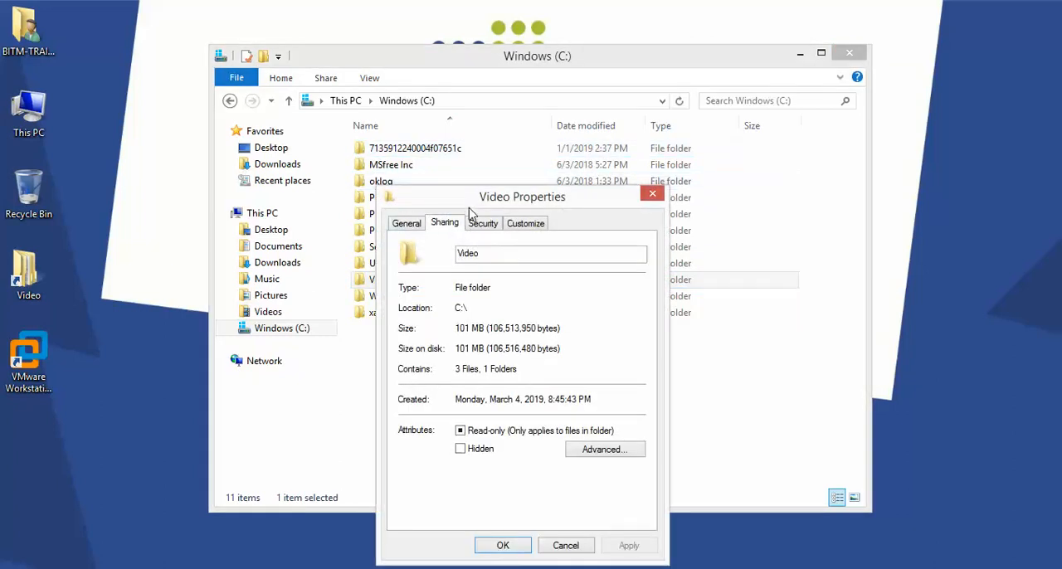
- Try out the Advanced Sharing settings for the Video folder, discard them and close the folder windows
{"action": "left_click_drag", "start_coordinate": [469, 209], "coordinate": [489, 57]}
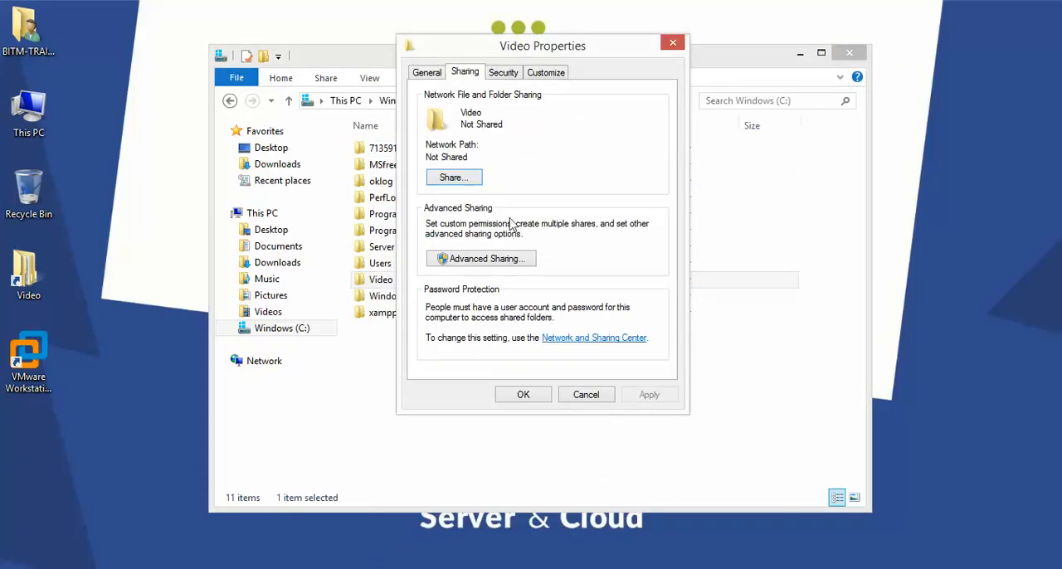
{"action": "left_click", "coordinate": [485, 259]}
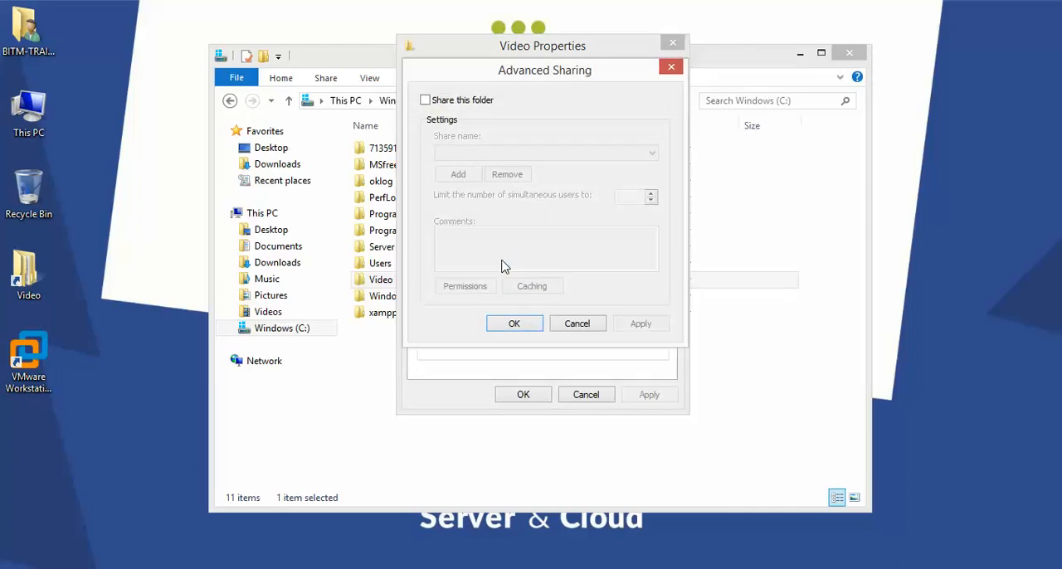
{"action": "left_click", "coordinate": [425, 100]}
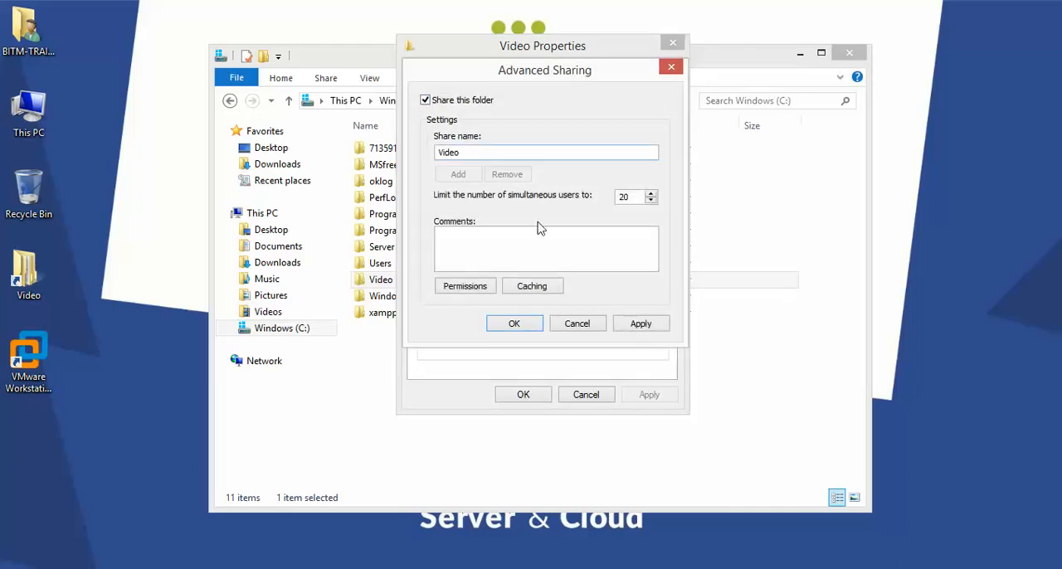
{"action": "double_click", "coordinate": [626, 196]}
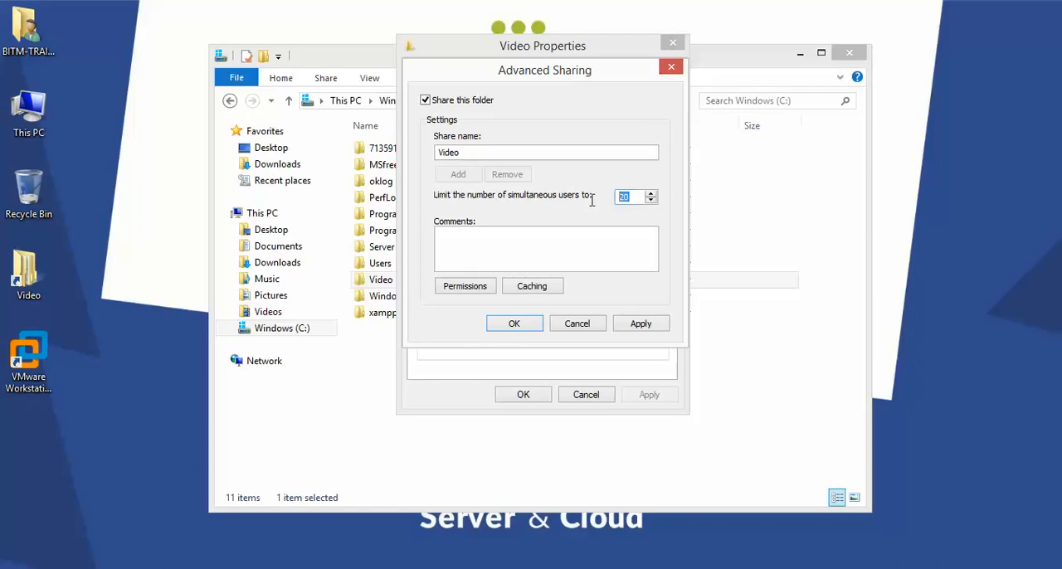
{"action": "type", "text": "50"}
{"action": "left_click", "coordinate": [604, 245]}
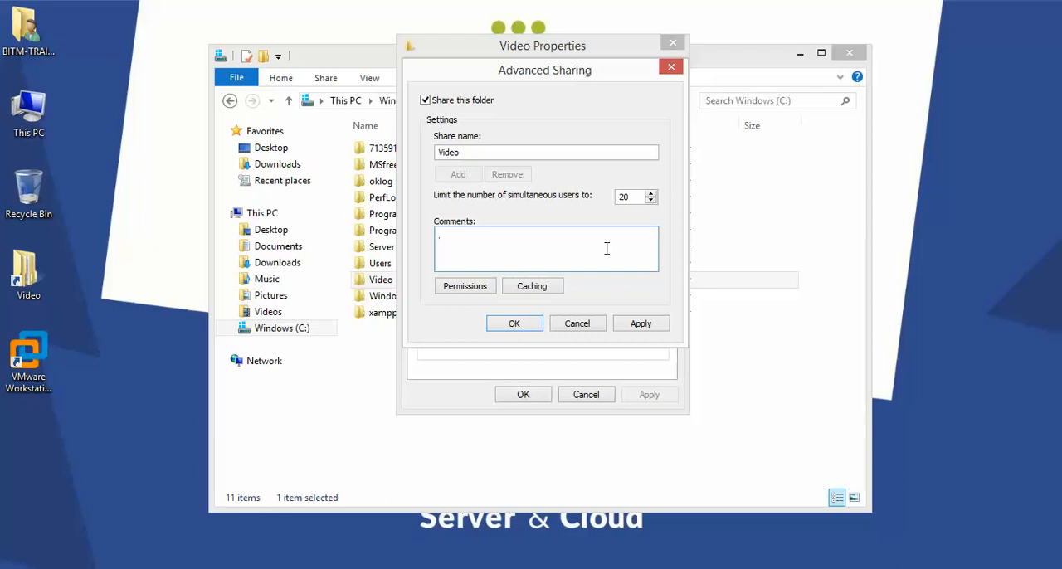
{"action": "left_click", "coordinate": [438, 98]}
{"action": "left_click", "coordinate": [576, 323]}
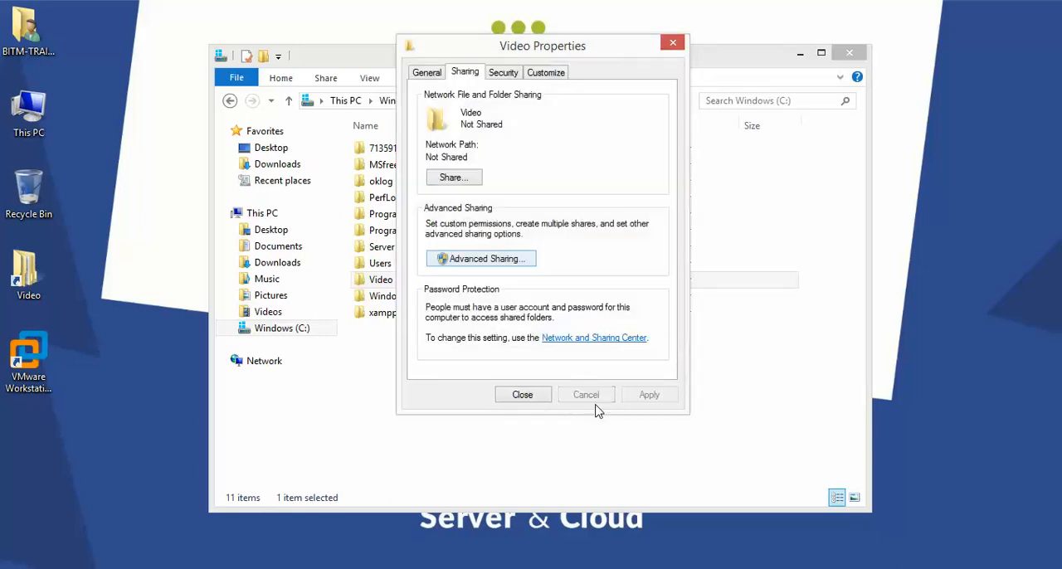
{"action": "left_click", "coordinate": [541, 395]}
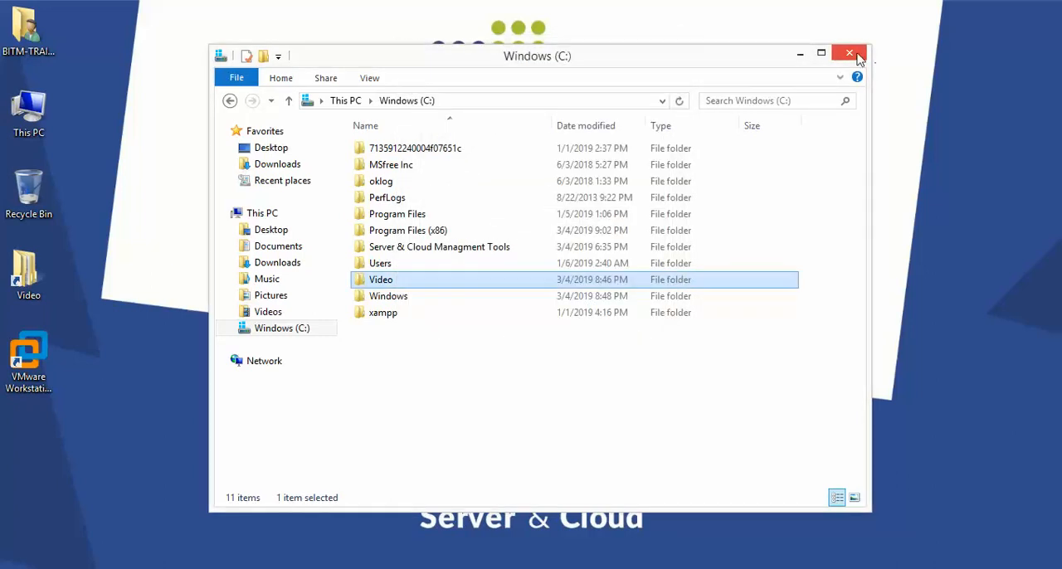
{"action": "left_click", "coordinate": [837, 56]}
- Return to the Windows Server 2016 B1 virtual machine and start the Add Roles and Features Wizard
{"action": "mouse_move", "coordinate": [207, 567]}
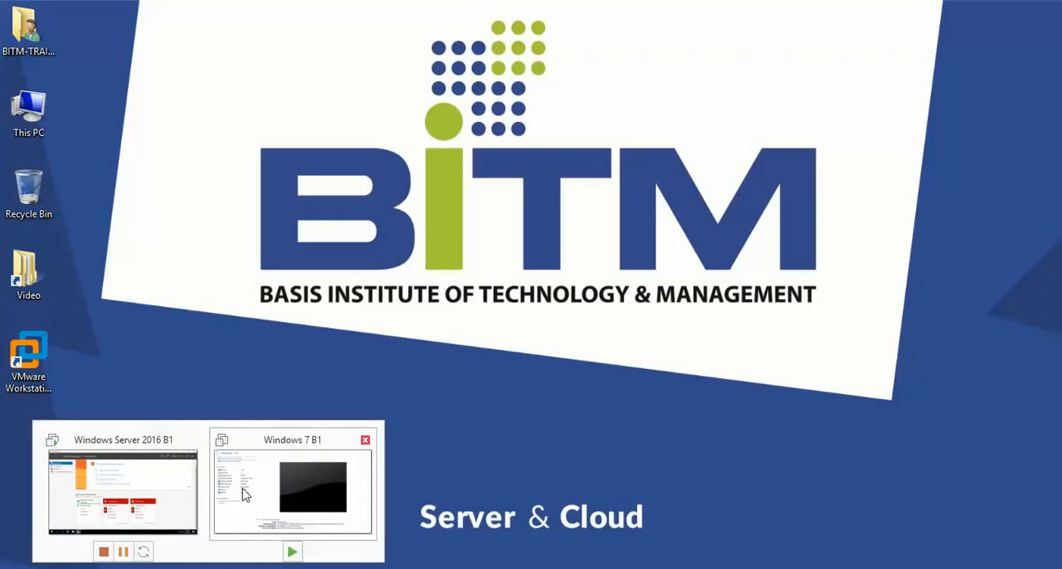
{"action": "left_click", "coordinate": [171, 490]}
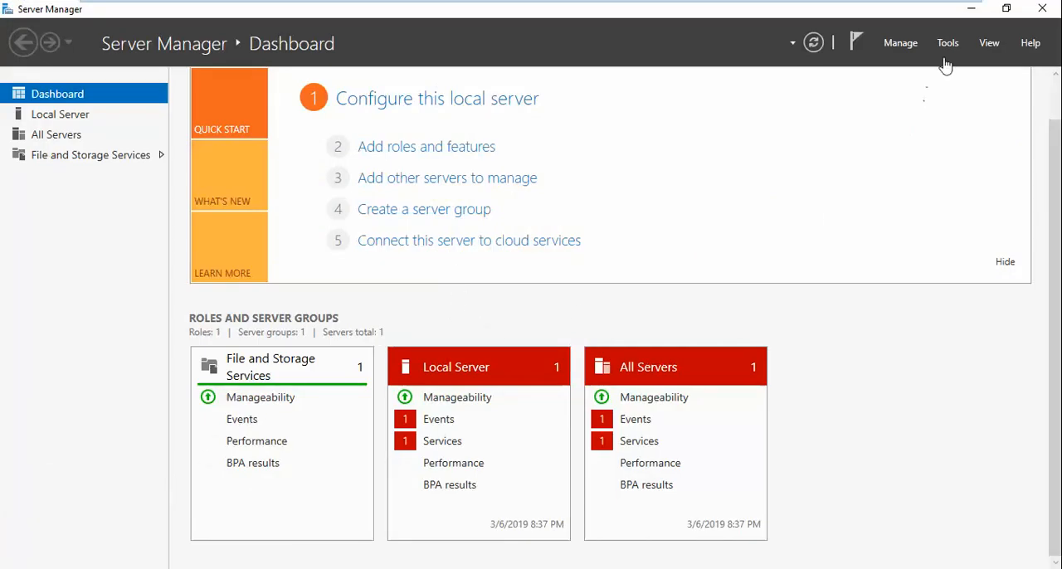
{"action": "left_click", "coordinate": [894, 50]}
{"action": "left_click", "coordinate": [916, 70]}
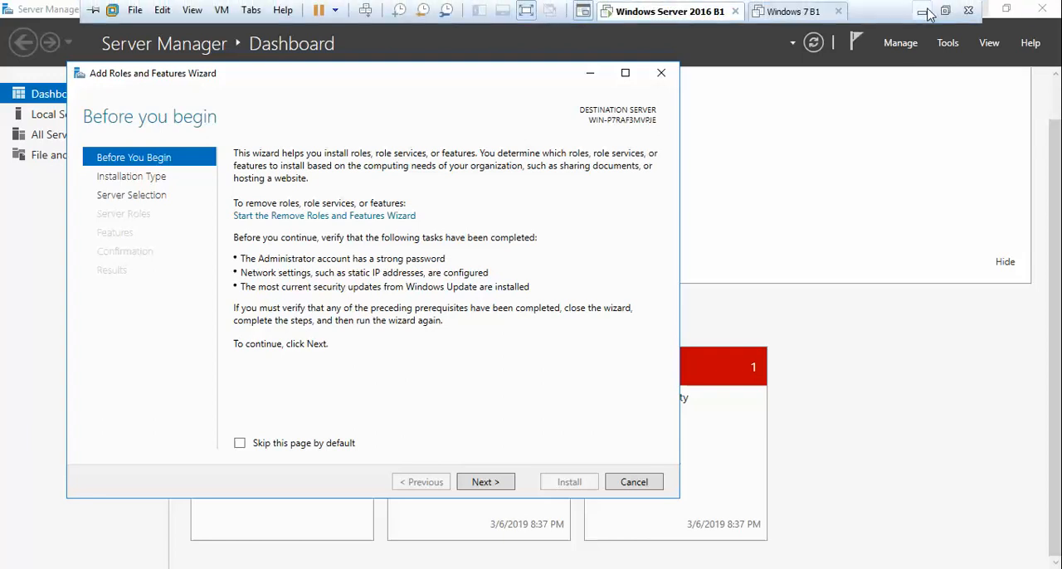
- Switch to the host desktop and open the Windows Features list from the Programs category of Control Panel
{"action": "left_click", "coordinate": [923, 11]}
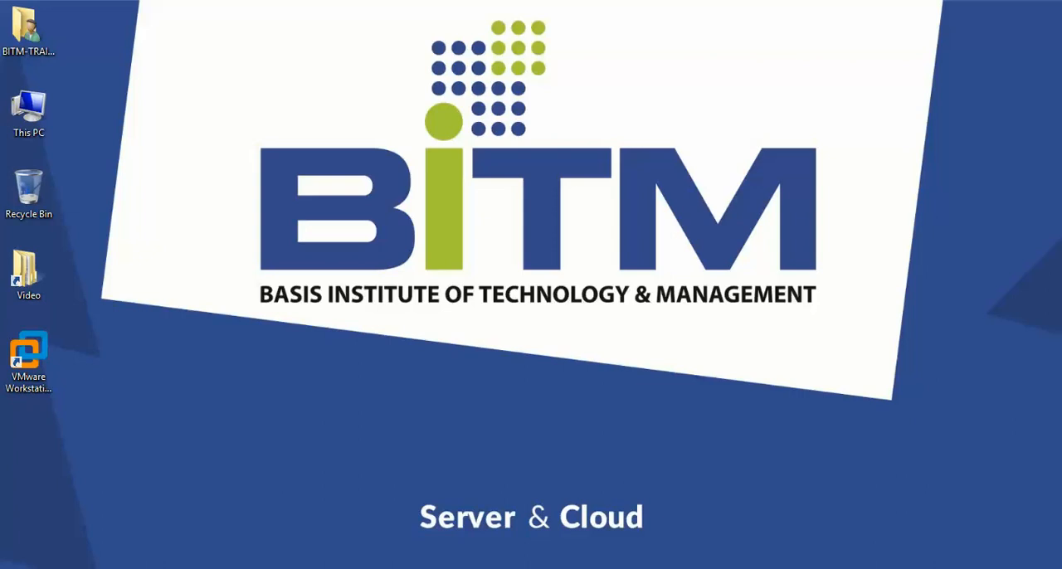
{"action": "double_click", "coordinate": [28, 112]}
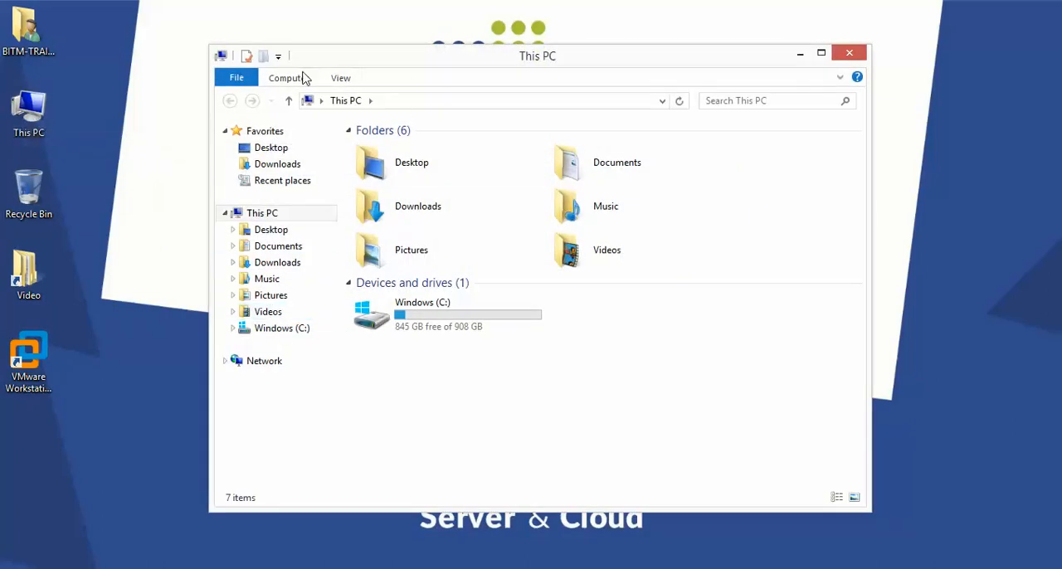
{"action": "left_click", "coordinate": [850, 55]}
{"action": "key", "text": "super"}
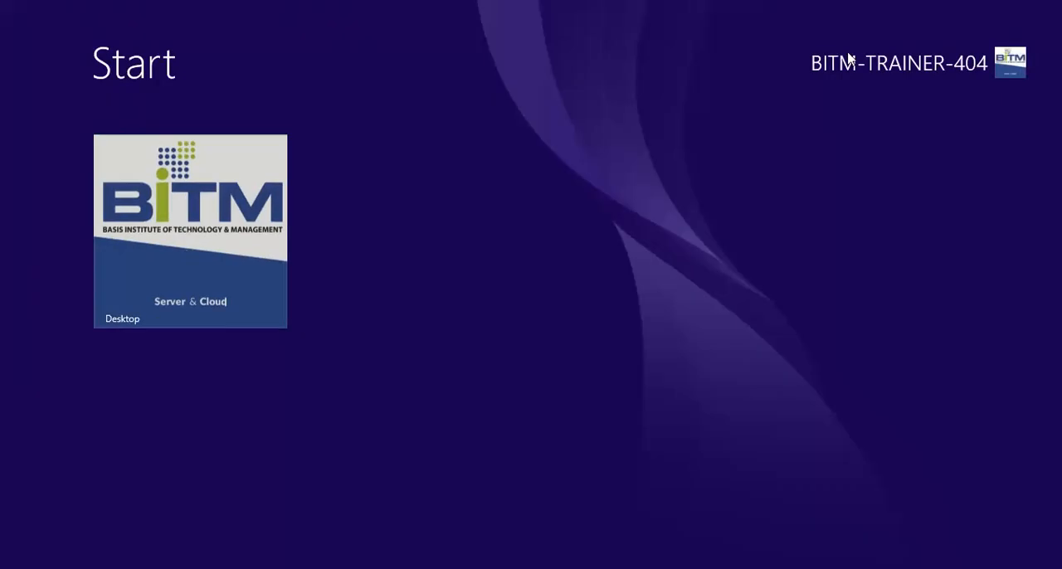
{"action": "type", "text": "con"}
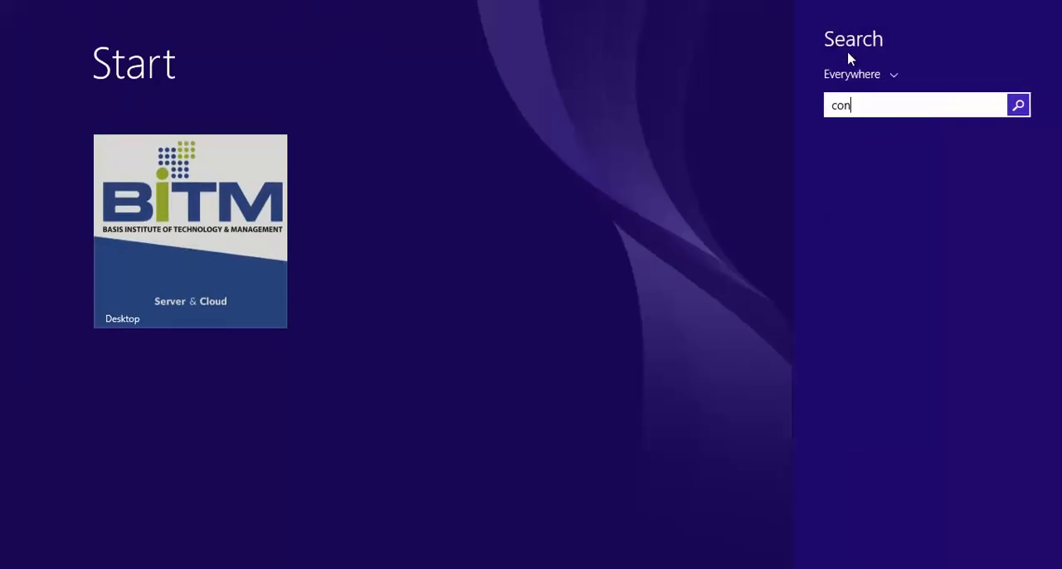
{"action": "type", "text": "trol"}
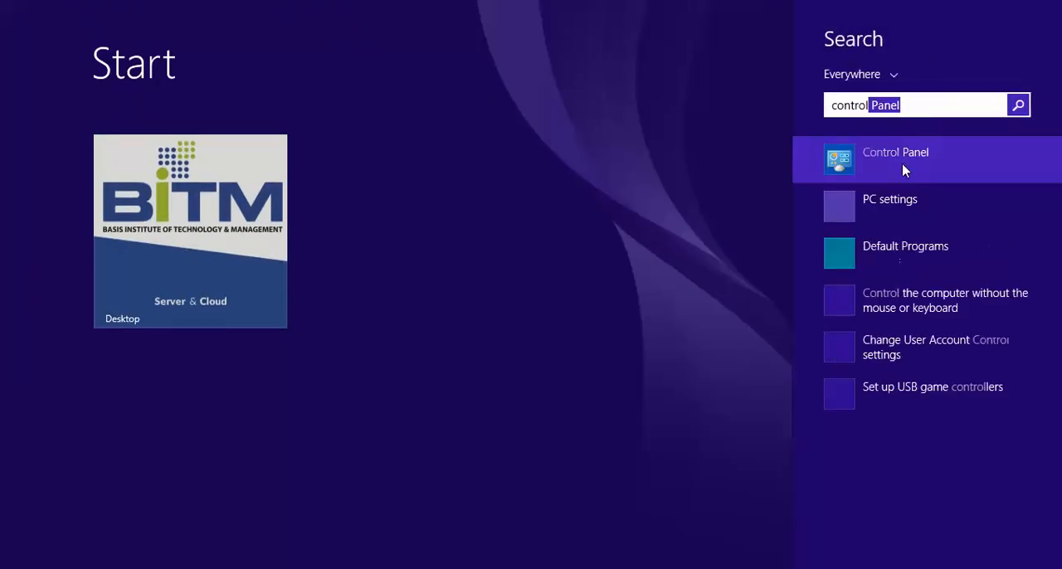
{"action": "left_click", "coordinate": [875, 157]}
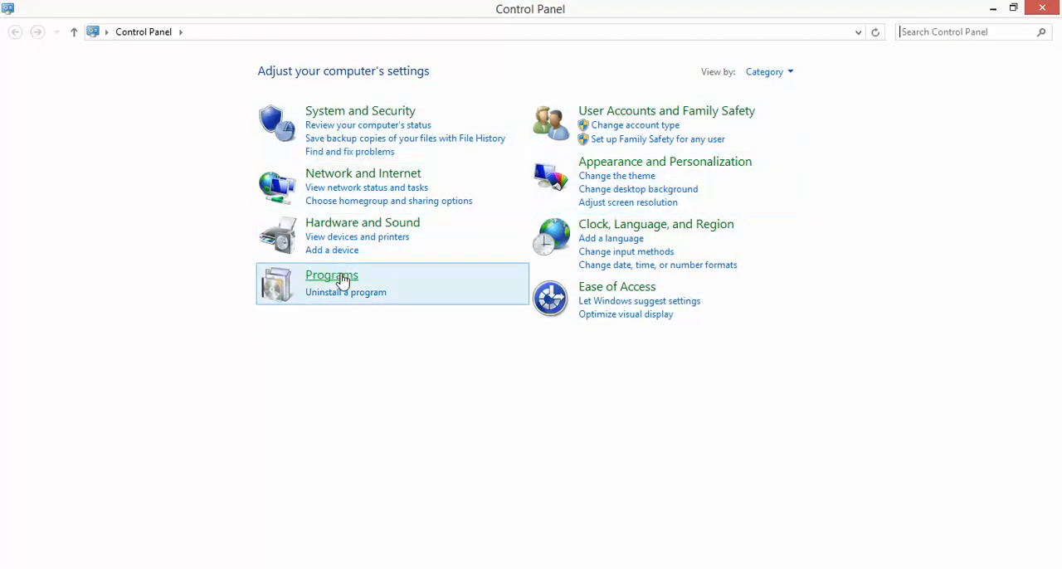
{"action": "left_click", "coordinate": [344, 279]}
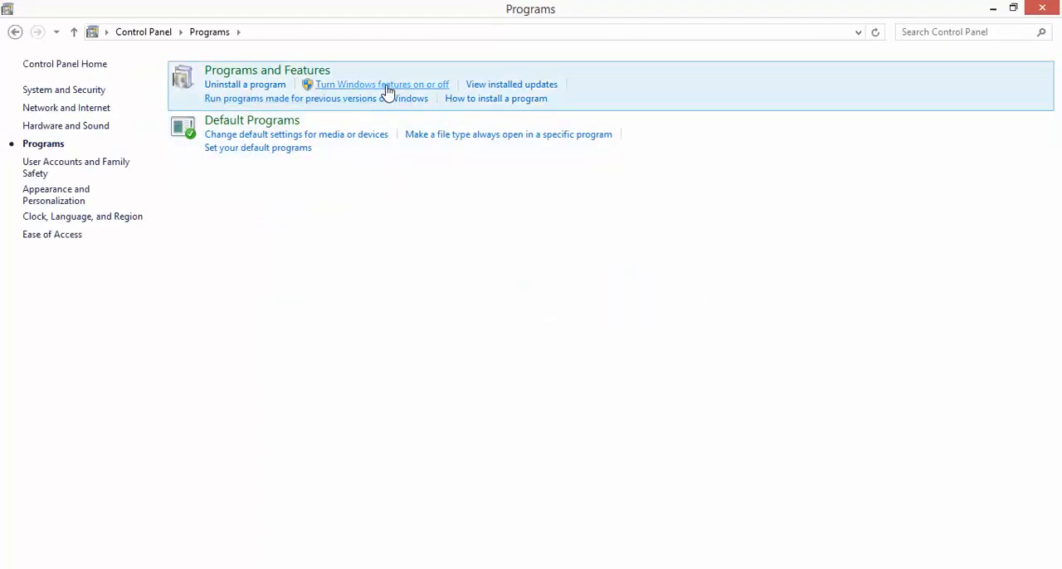
{"action": "left_click", "coordinate": [379, 86]}
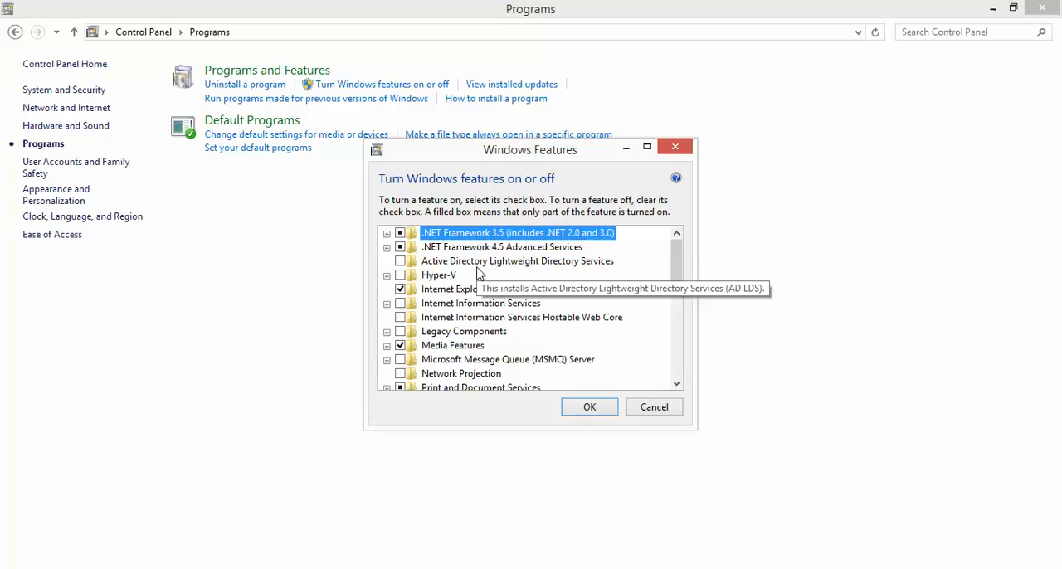
- Examine the available features in the host's Windows Features list and close it and Control Panel without changes
{"action": "scroll", "coordinate": [481, 278], "scroll_direction": "down", "scroll_amount": 3}
{"action": "scroll", "coordinate": [475, 276], "scroll_direction": "down", "scroll_amount": 2}
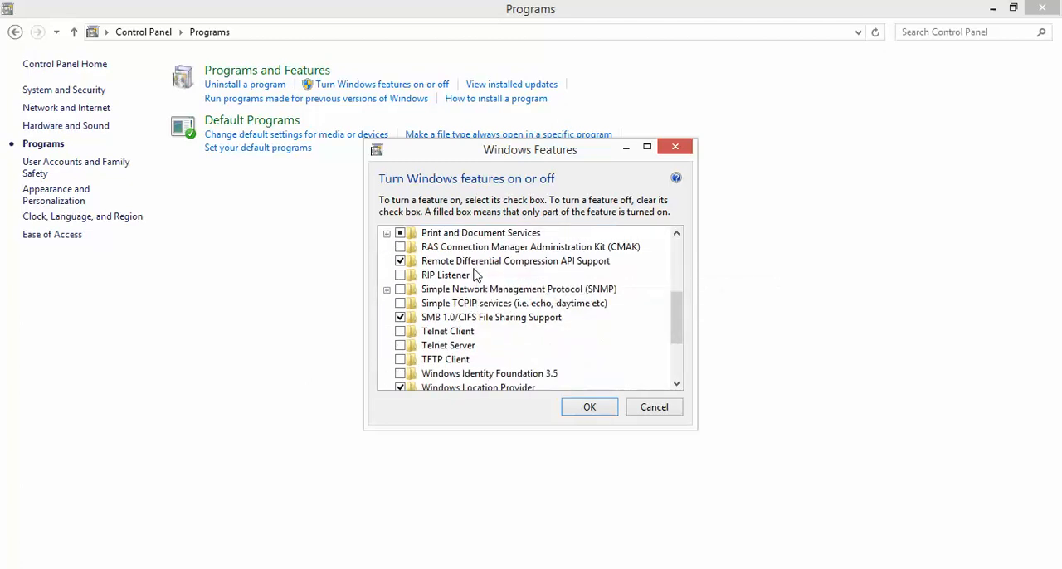
{"action": "scroll", "coordinate": [473, 278], "scroll_direction": "down", "scroll_amount": 1}
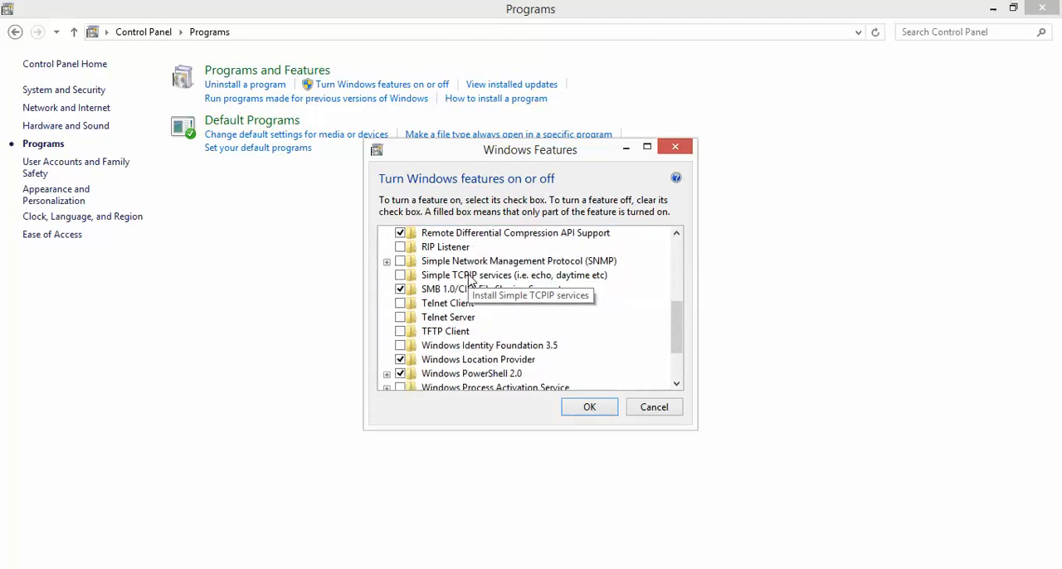
{"action": "scroll", "coordinate": [469, 280], "scroll_direction": "up", "scroll_amount": 2}
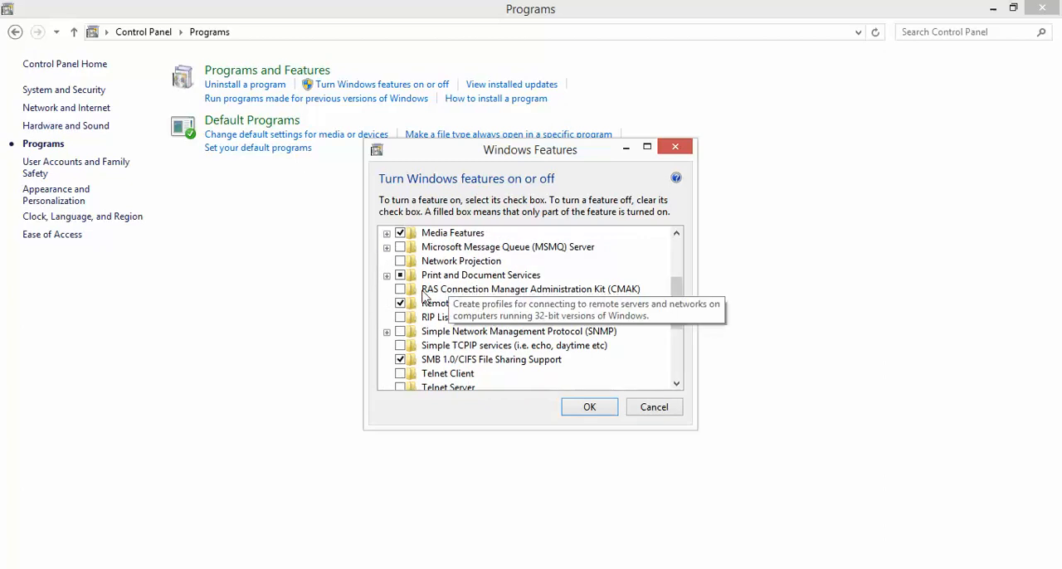
{"action": "scroll", "coordinate": [431, 344], "scroll_direction": "up", "scroll_amount": 2}
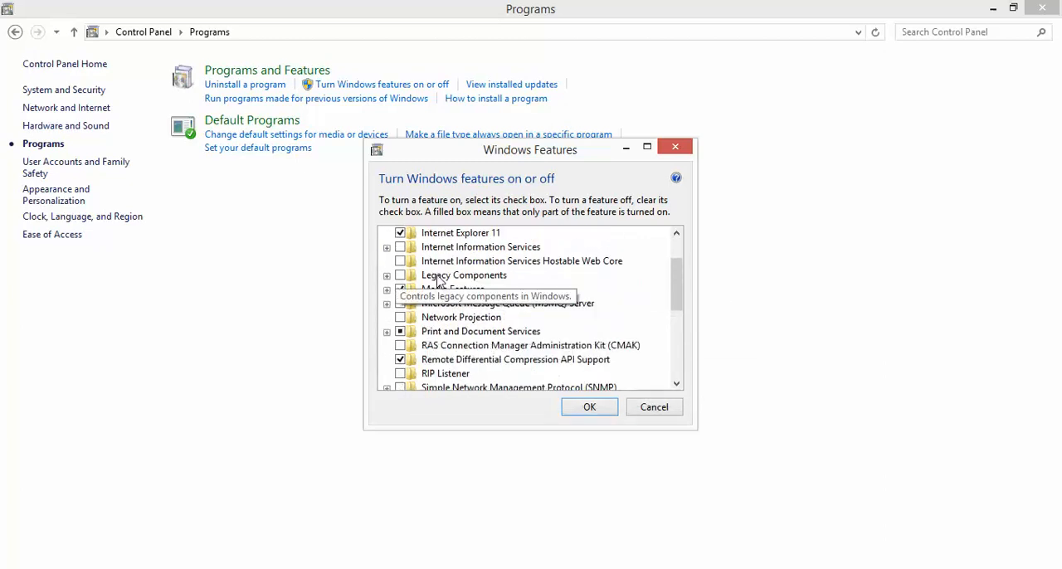
{"action": "scroll", "coordinate": [444, 294], "scroll_direction": "up", "scroll_amount": 1}
{"action": "scroll", "coordinate": [438, 304], "scroll_direction": "up", "scroll_amount": 1}
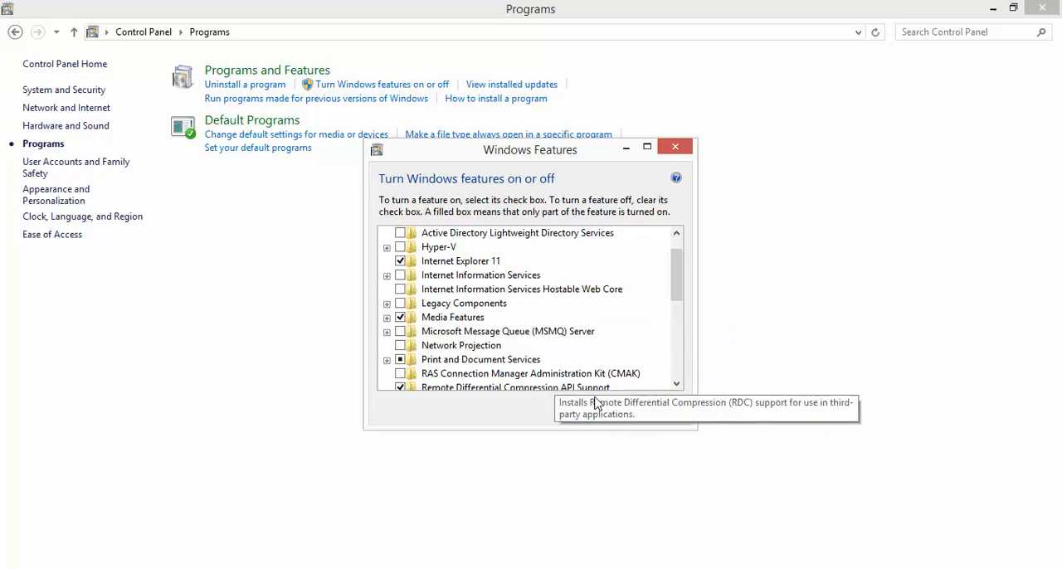
{"action": "left_click", "coordinate": [662, 407]}
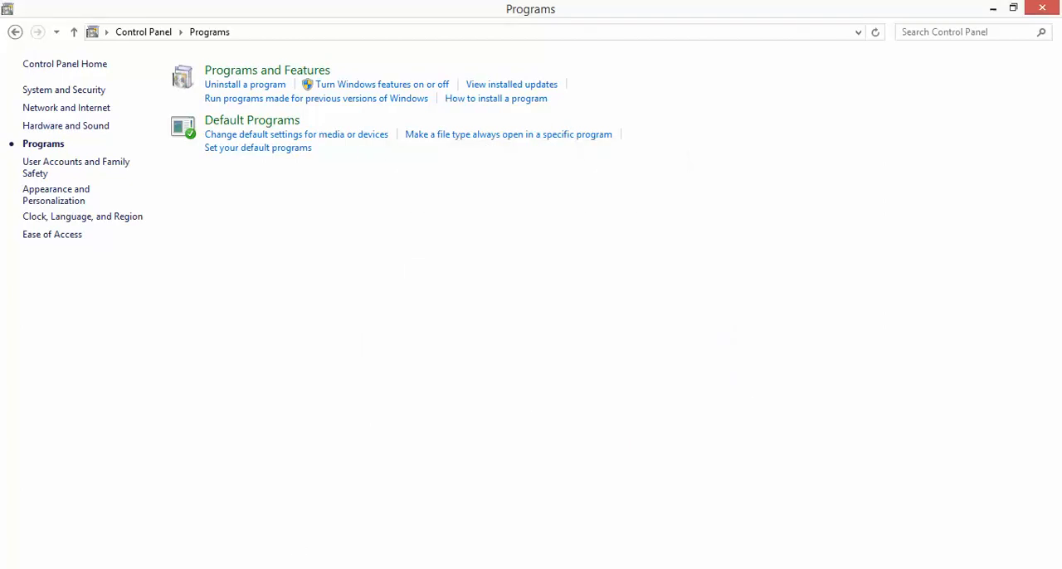
{"action": "left_click", "coordinate": [1025, 13]}
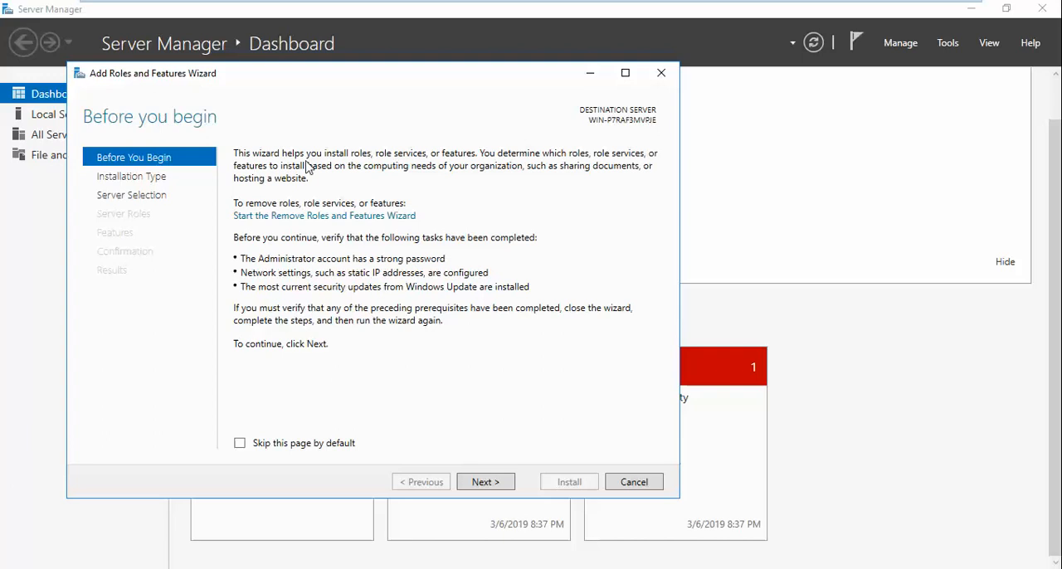
- Move the Add Roles and Features Wizard window toward the screen's centre and continue to the installation type selection
{"action": "left_click_drag", "start_coordinate": [224, 82], "coordinate": [331, 60]}
{"action": "left_click", "coordinate": [601, 455]}
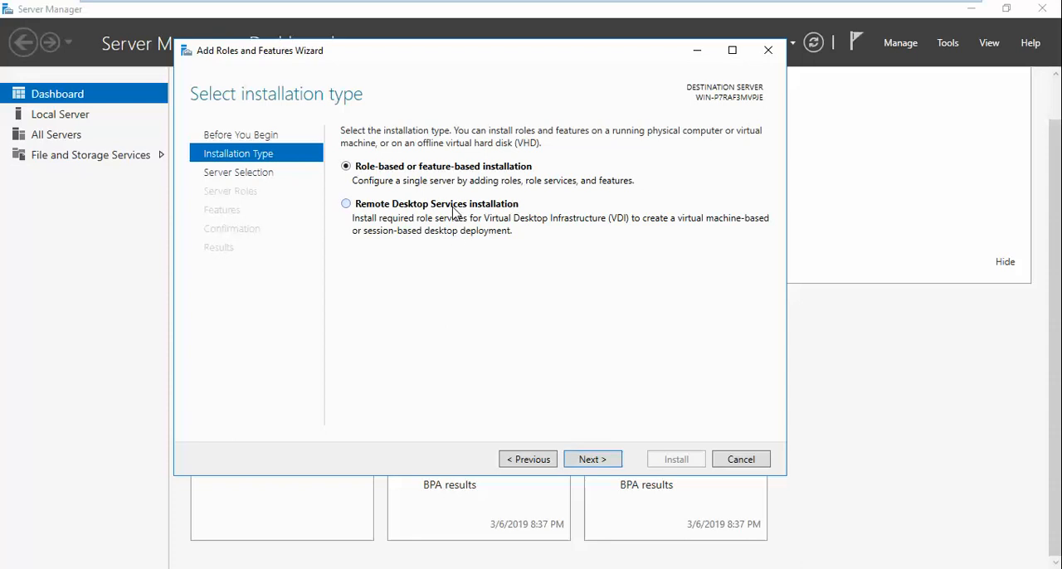
- Try the Remote Desktop Services installation type as far as server selection and return to the installation type choice
{"action": "left_click", "coordinate": [346, 205]}
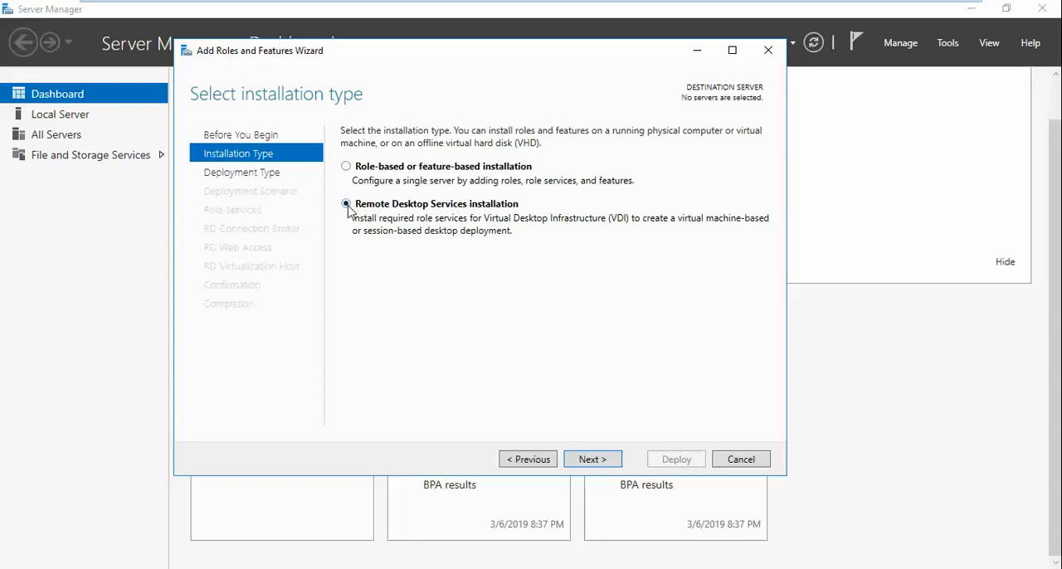
{"action": "left_click", "coordinate": [594, 463]}
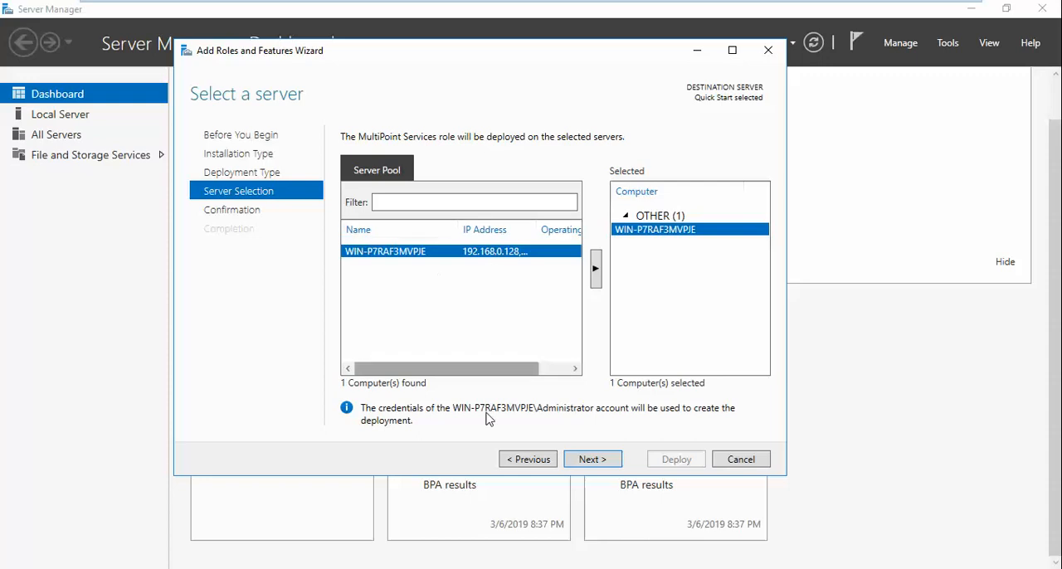
{"action": "left_click", "coordinate": [532, 461]}
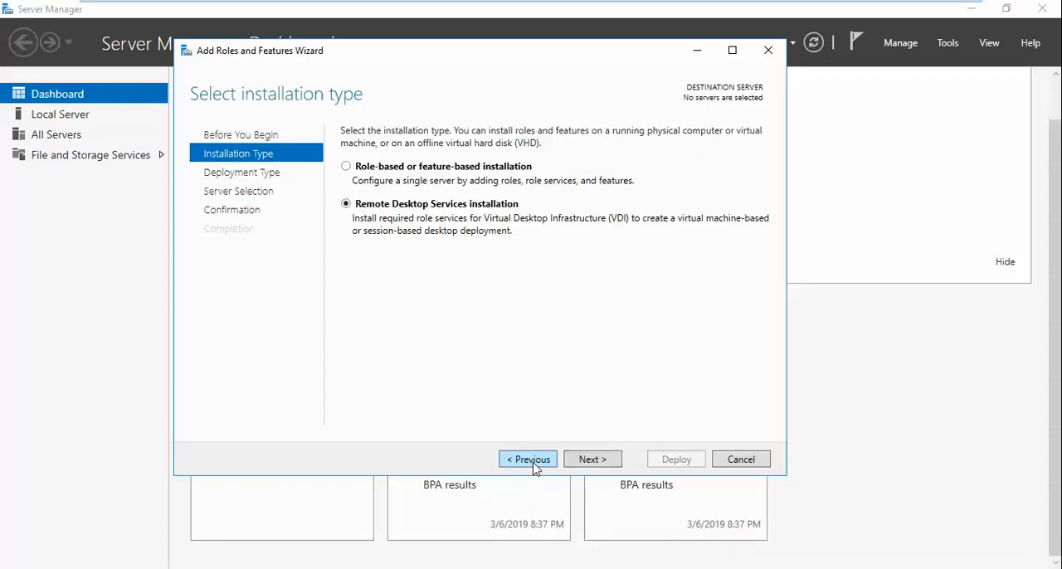
- Choose role-based or feature-based installation, accept server WIN-P7RAF3MVPJE from the server pool, and continue to the server roles
{"action": "left_click", "coordinate": [437, 176]}
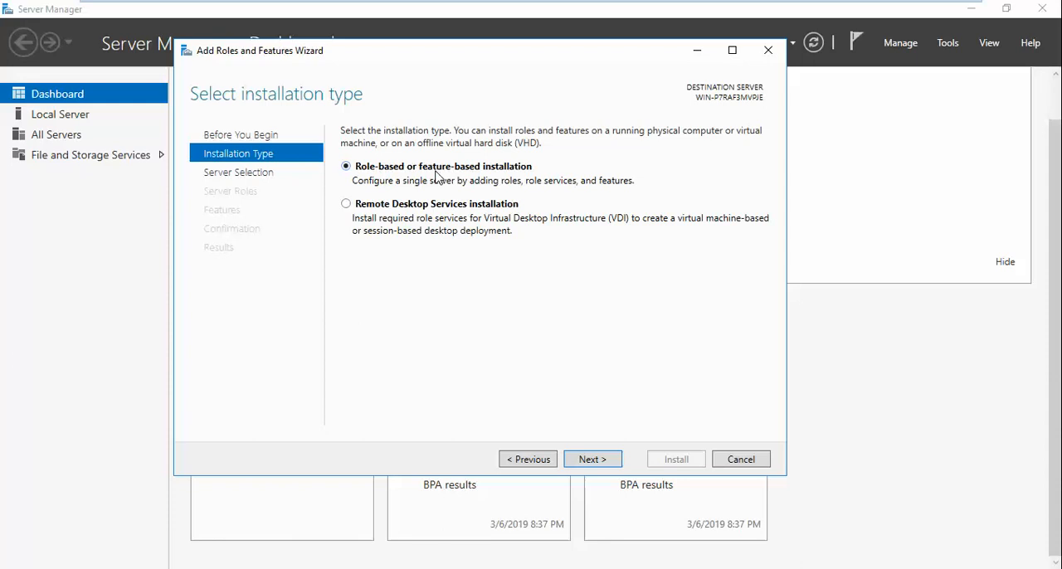
{"action": "key", "text": "Return"}
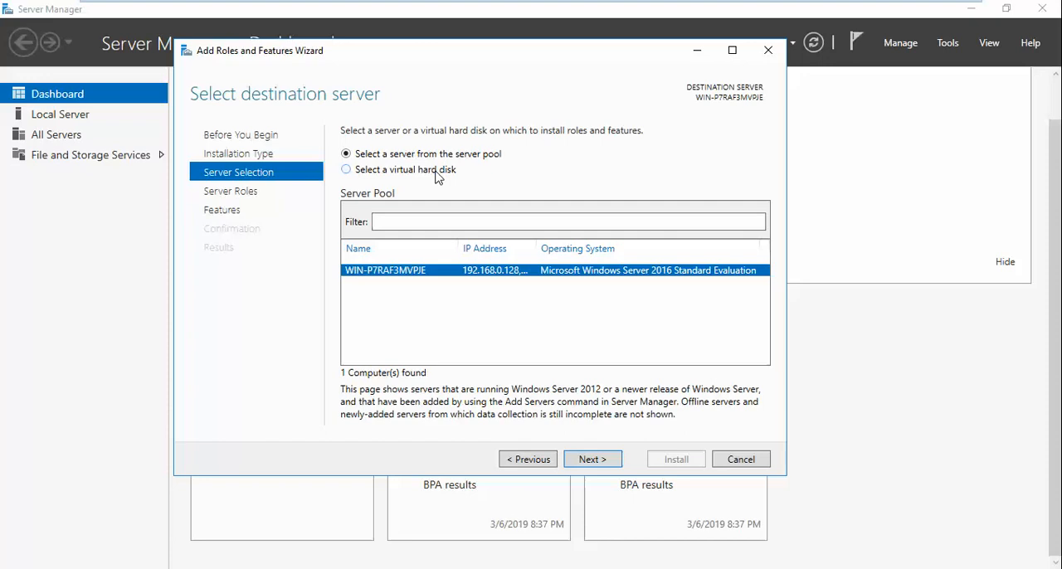
{"action": "left_click", "coordinate": [593, 459]}
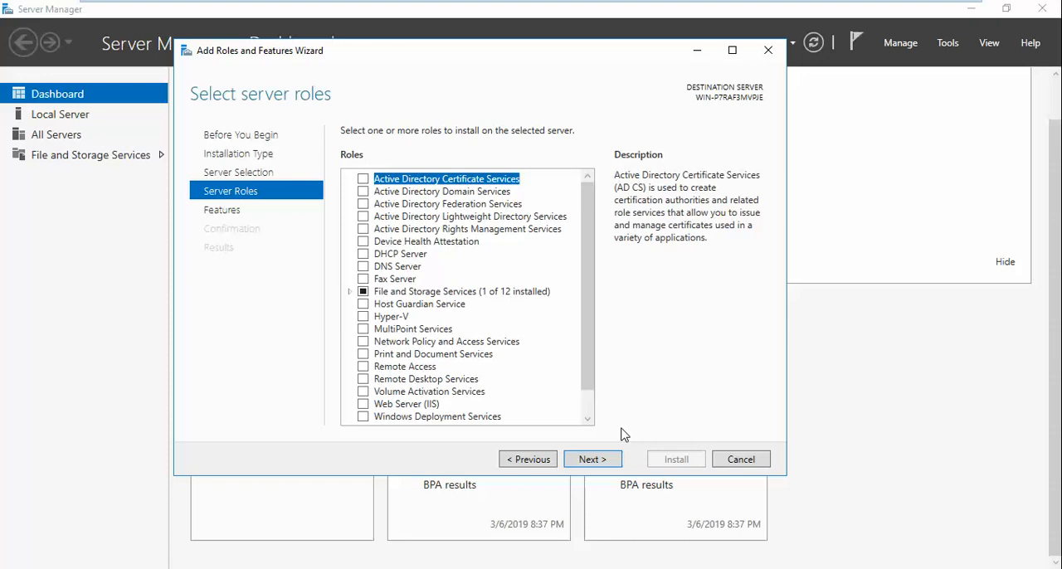
- Read the descriptions of the Active Directory Domain, Federation, Lightweight Directory and Rights Management Services roles
{"action": "left_click", "coordinate": [462, 197]}
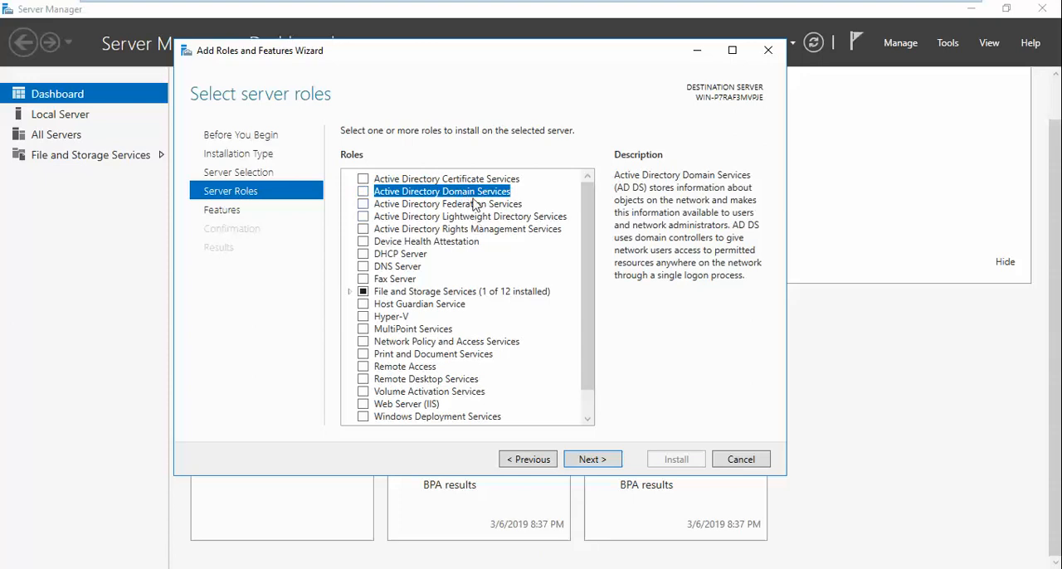
{"action": "left_click", "coordinate": [487, 206]}
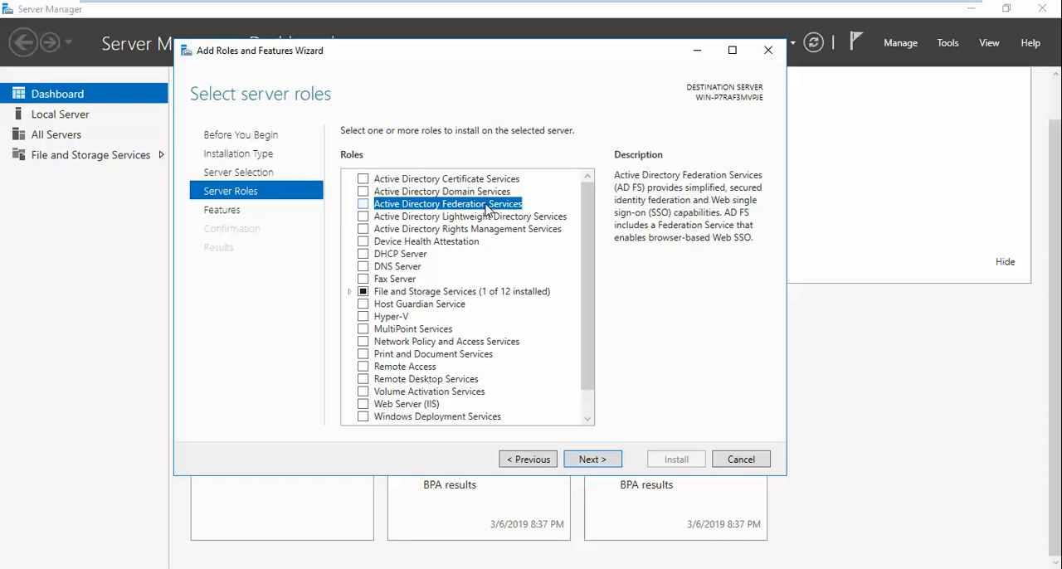
{"action": "left_click", "coordinate": [498, 217]}
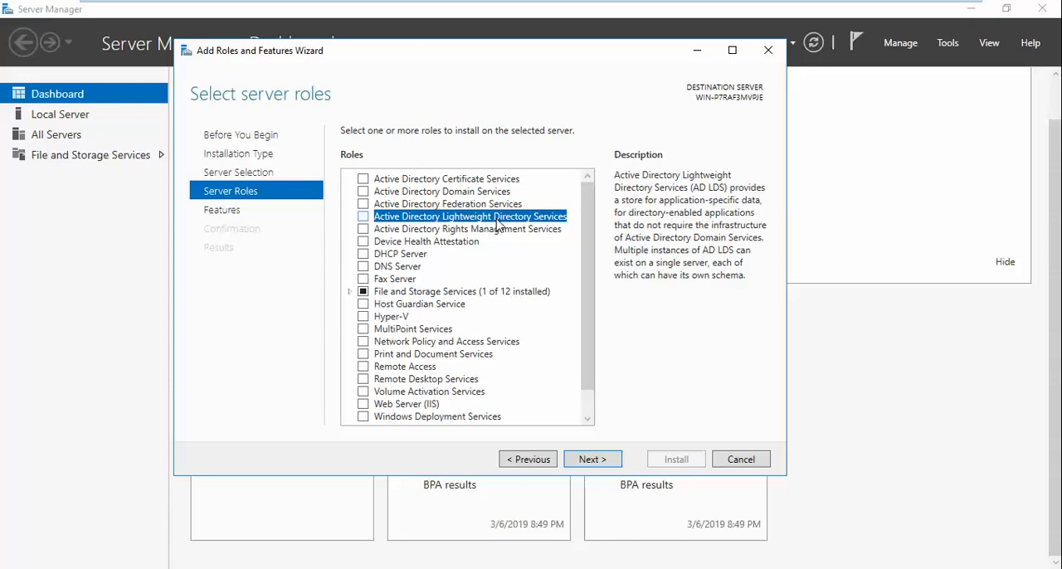
{"action": "left_click", "coordinate": [500, 230]}
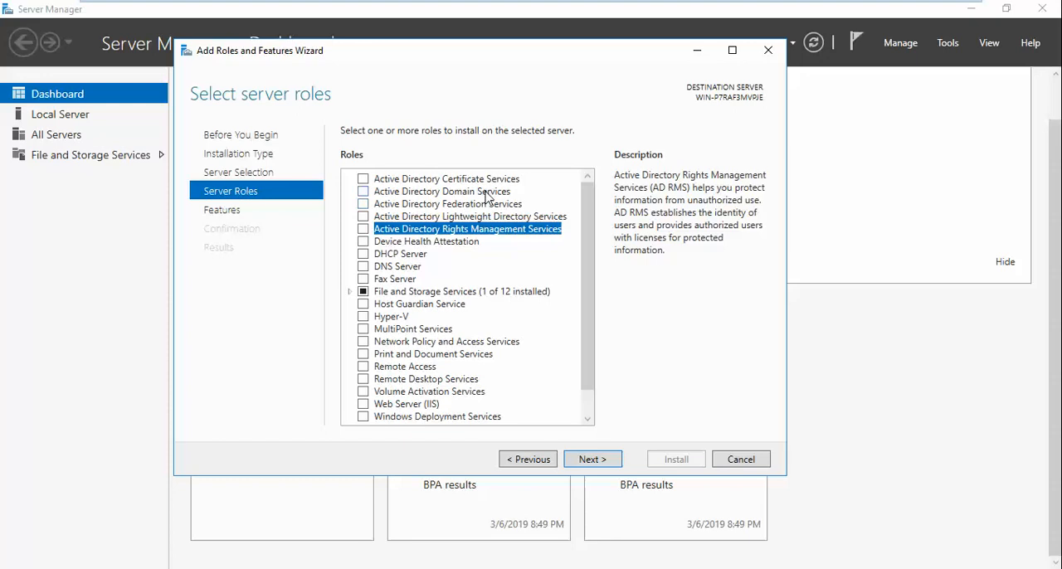
- Select the Active Directory Domain Services role and add its required features, including the management tools
{"action": "left_click", "coordinate": [488, 194]}
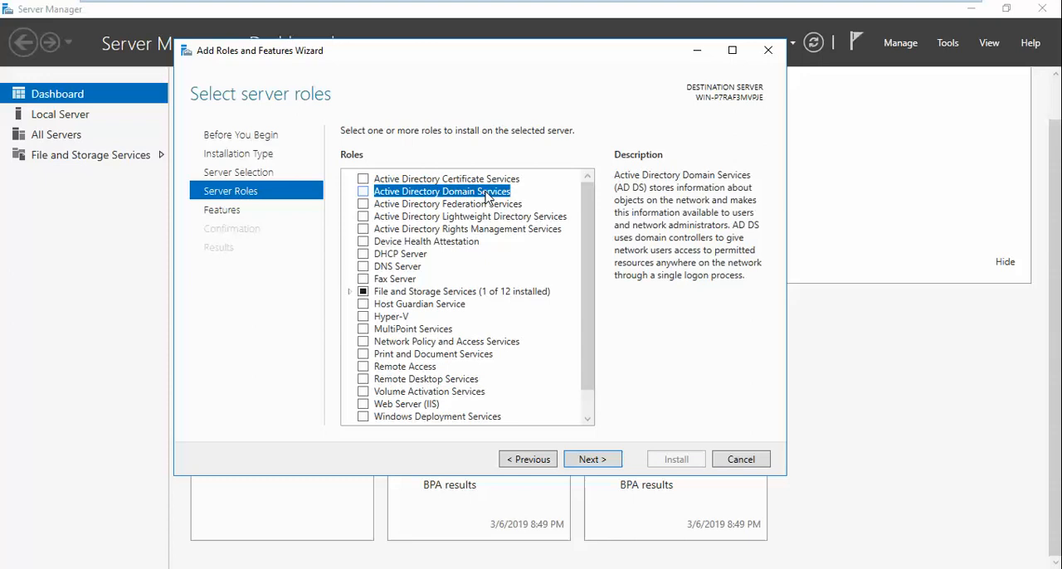
{"action": "left_click", "coordinate": [362, 192]}
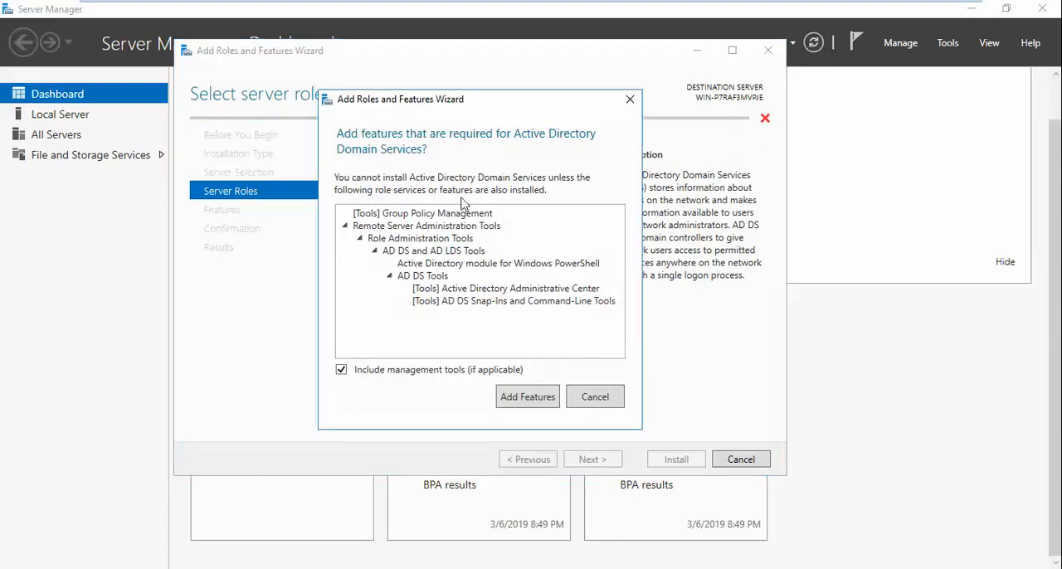
{"action": "left_click", "coordinate": [525, 399]}
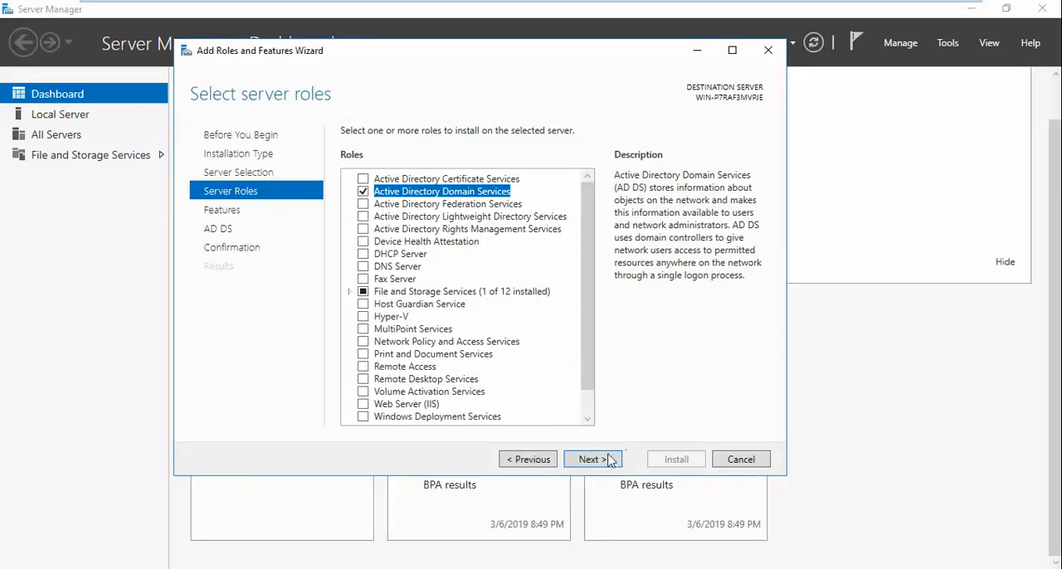
- Accept the preselected features and the AD DS page, and install the confirmed selections without an automatic restart
{"action": "left_click", "coordinate": [591, 460]}
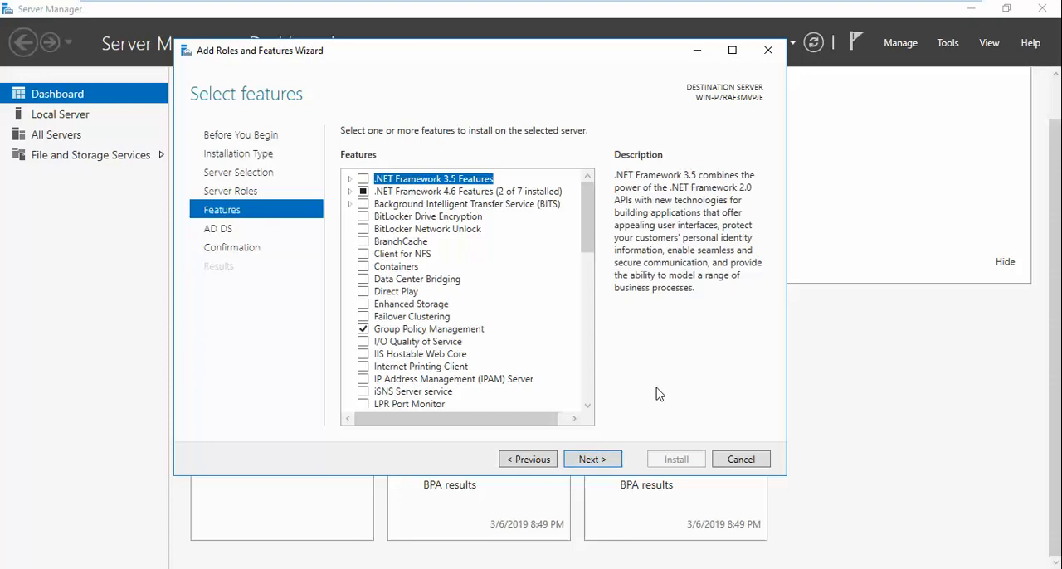
{"action": "left_click", "coordinate": [592, 459]}
{"action": "left_click", "coordinate": [615, 460]}
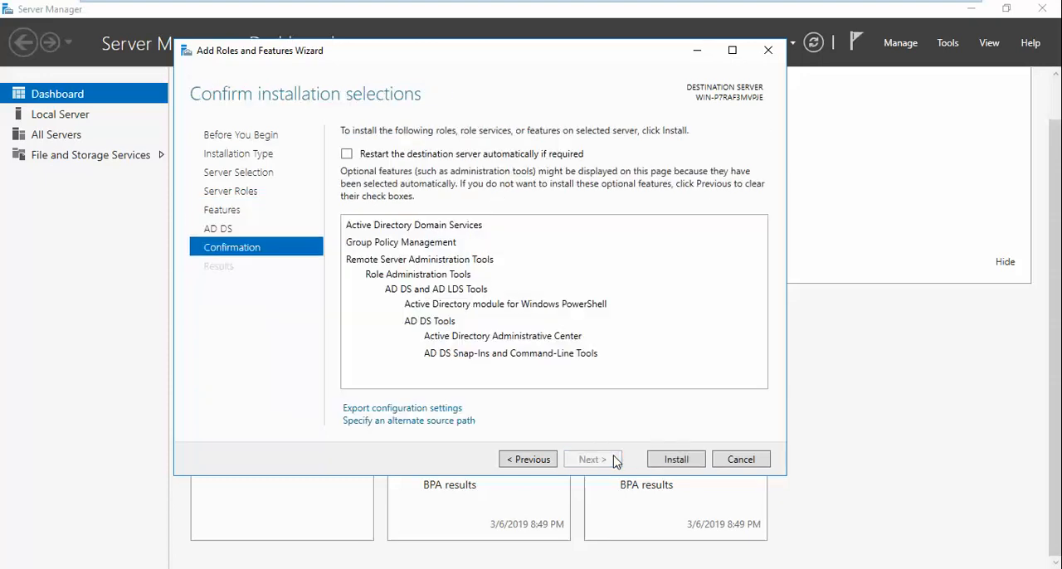
{"action": "left_click", "coordinate": [664, 463]}
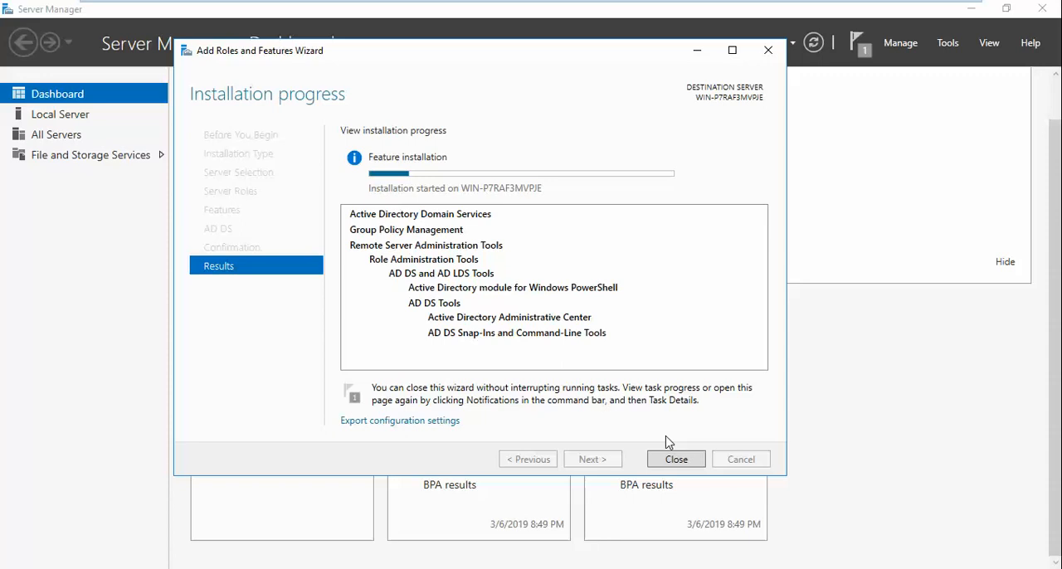
{"action": "mouse_move", "coordinate": [937, 3]}
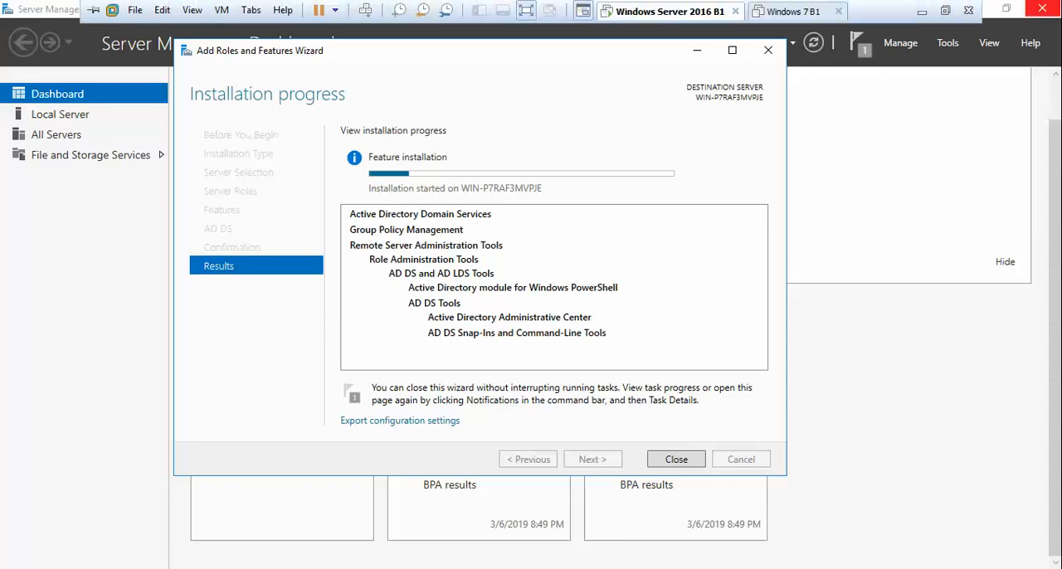
{"action": "left_click", "coordinate": [948, 10]}
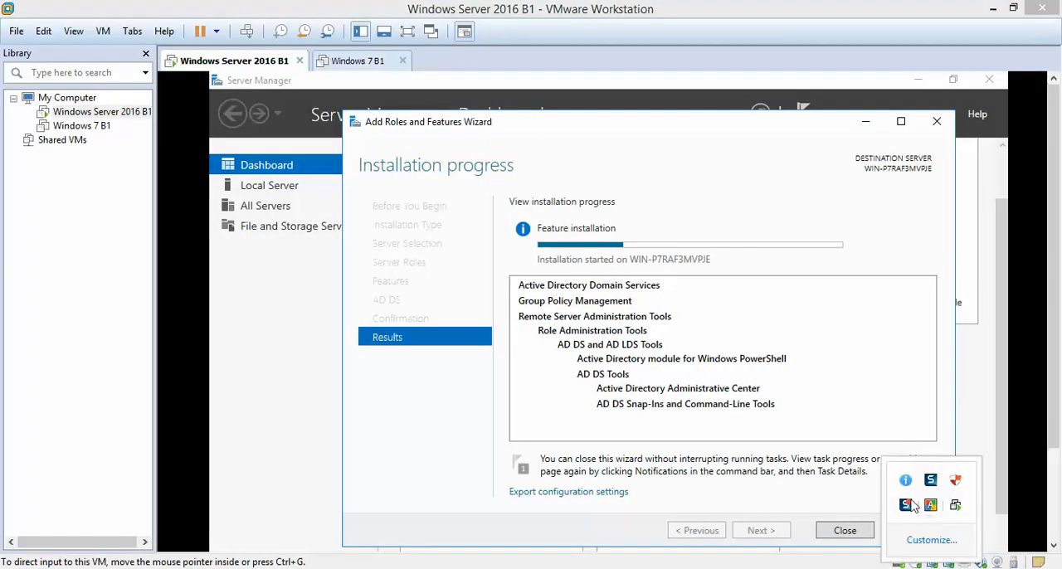
{"action": "left_click", "coordinate": [407, 32]}
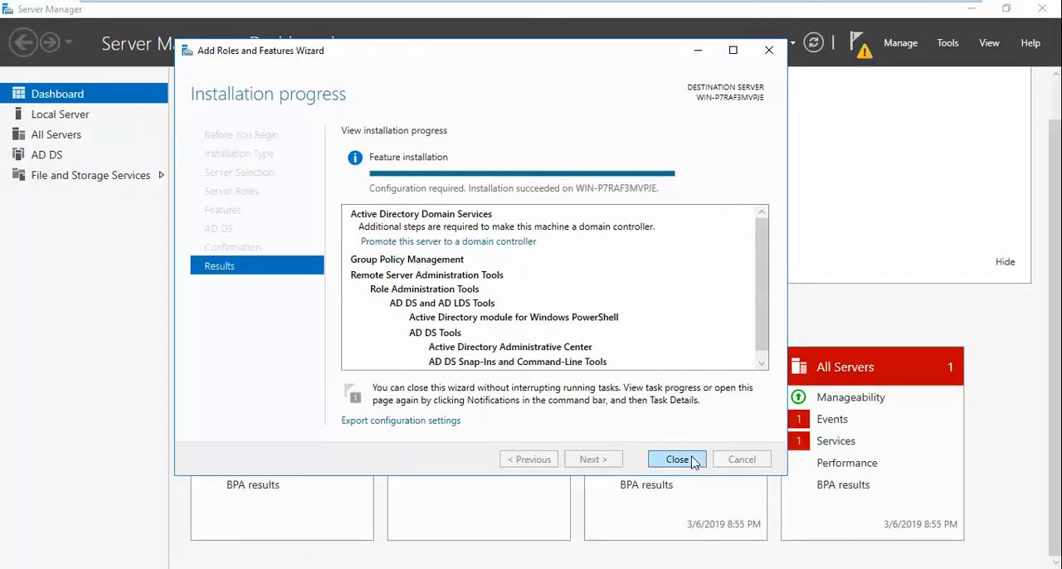
- Close the finished Add Roles and Features Wizard and start promoting this server to a domain controller
{"action": "left_click", "coordinate": [749, 526]}
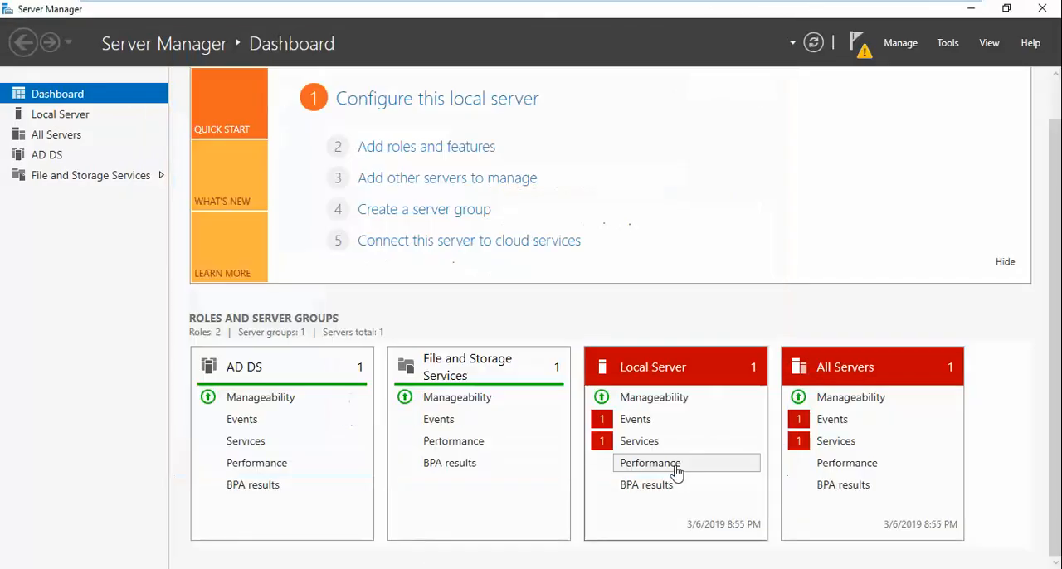
{"action": "left_click", "coordinate": [860, 45]}
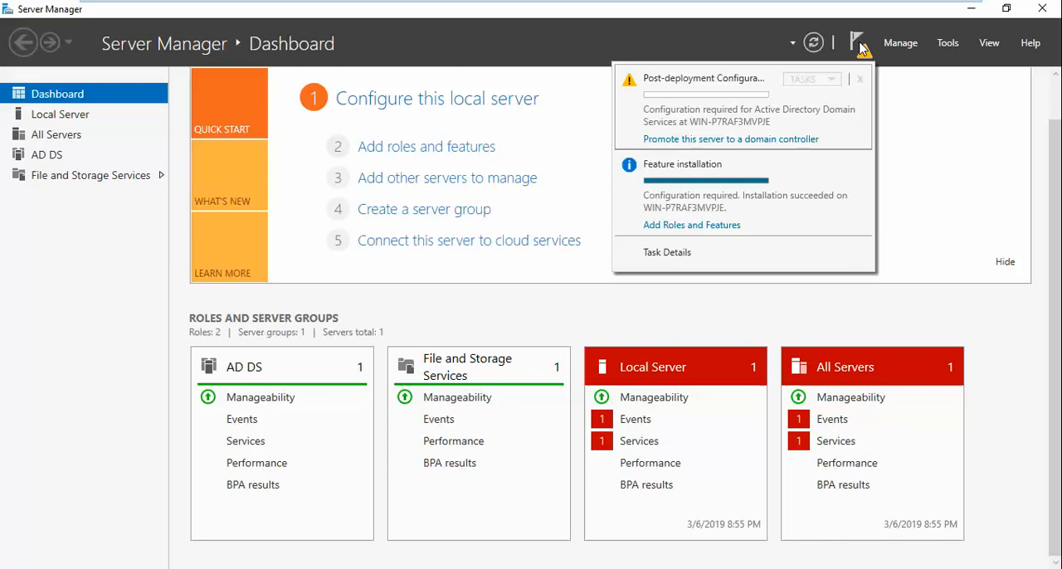
{"action": "left_click", "coordinate": [734, 140]}
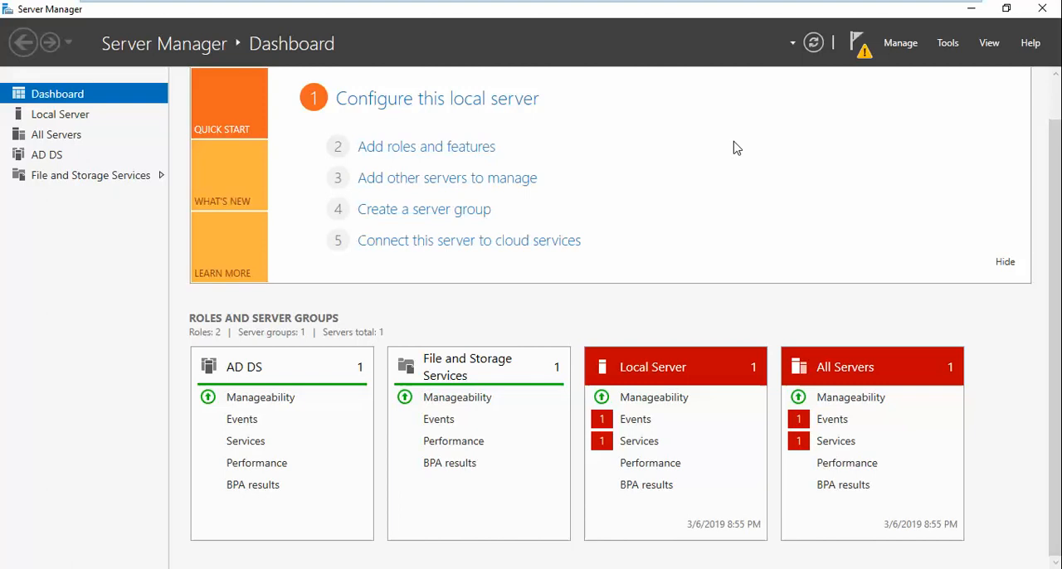
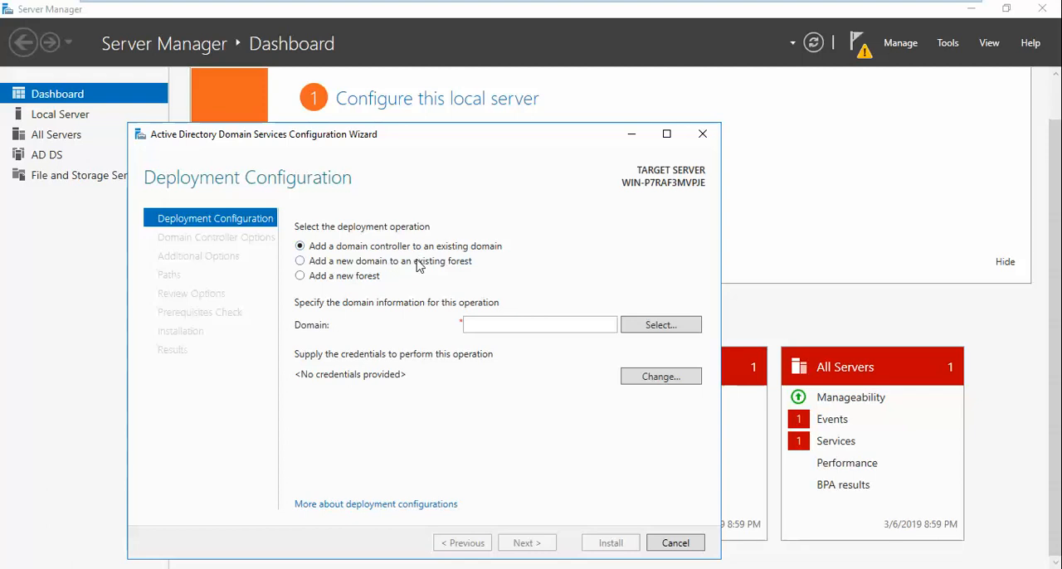
- Try the option of adding a new domain to an existing forest and view the available domain types
{"action": "left_click", "coordinate": [418, 263]}
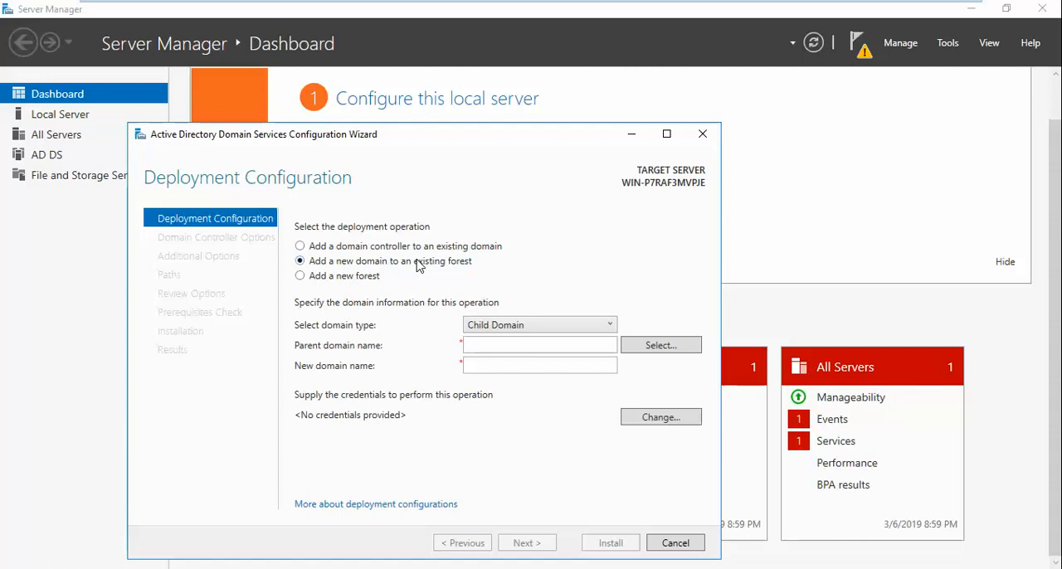
{"action": "left_click", "coordinate": [589, 325]}
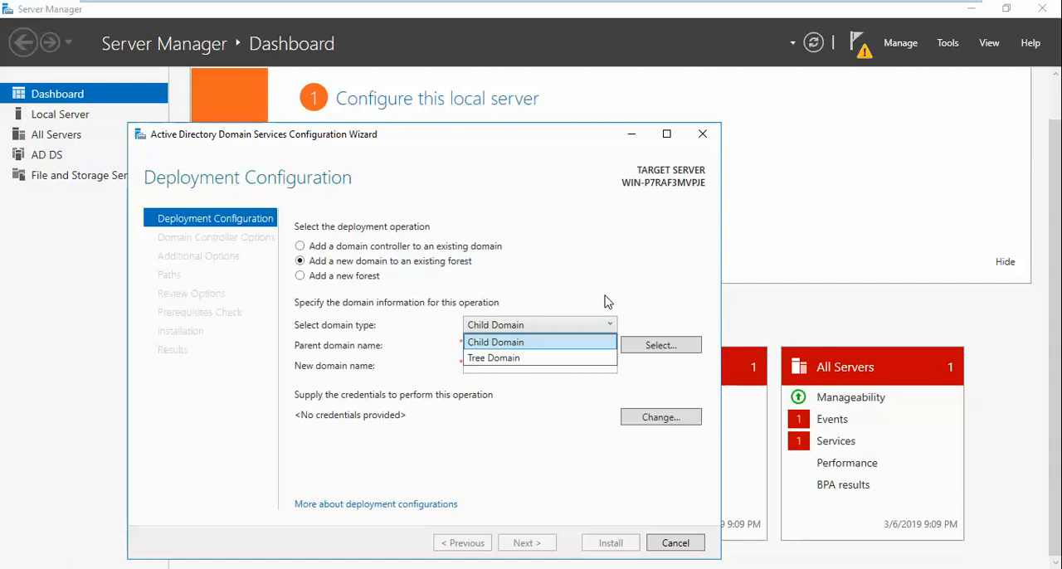
{"action": "left_click", "coordinate": [608, 302]}
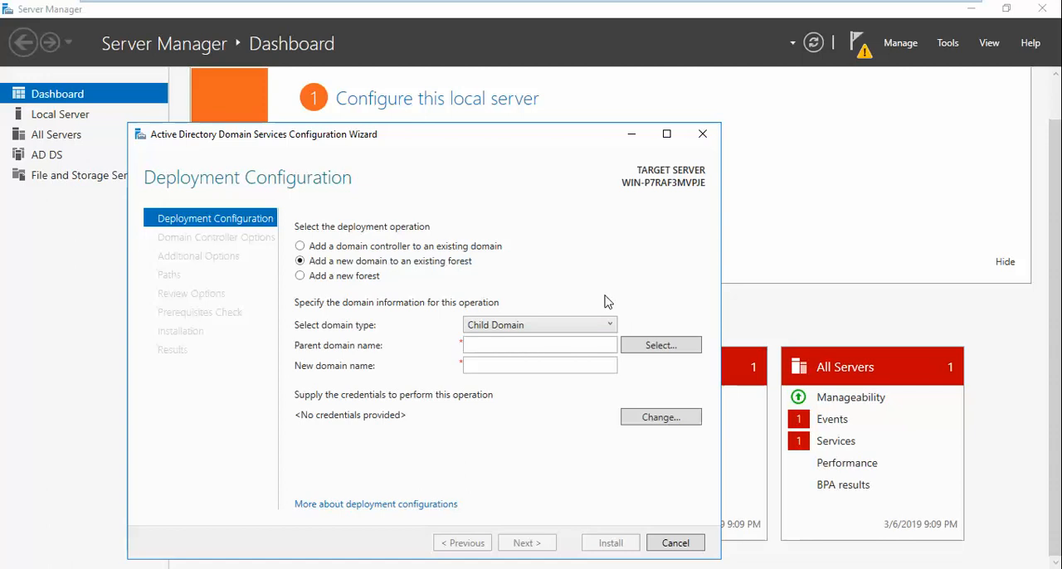
{"action": "left_click", "coordinate": [501, 342]}
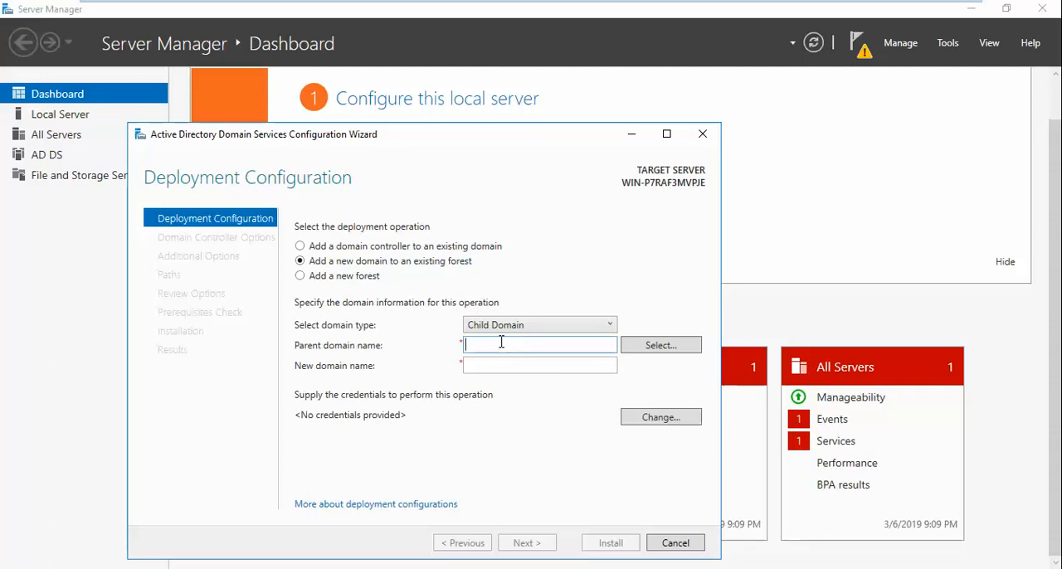
- Choose to add a new forest with the root domain name b1.local and continue to the domain controller options
{"action": "left_click", "coordinate": [363, 282]}
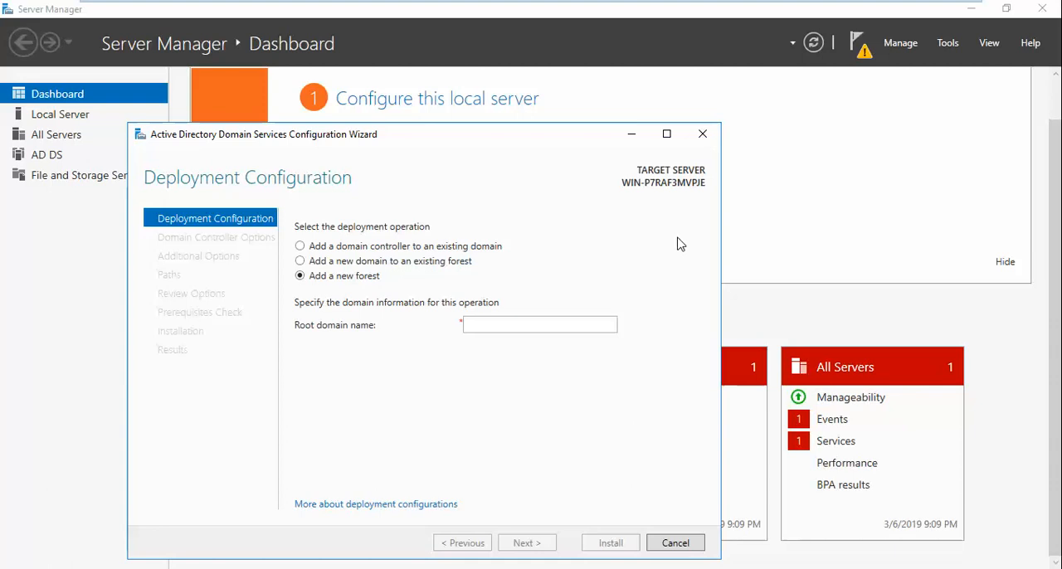
{"action": "left_click", "coordinate": [582, 330]}
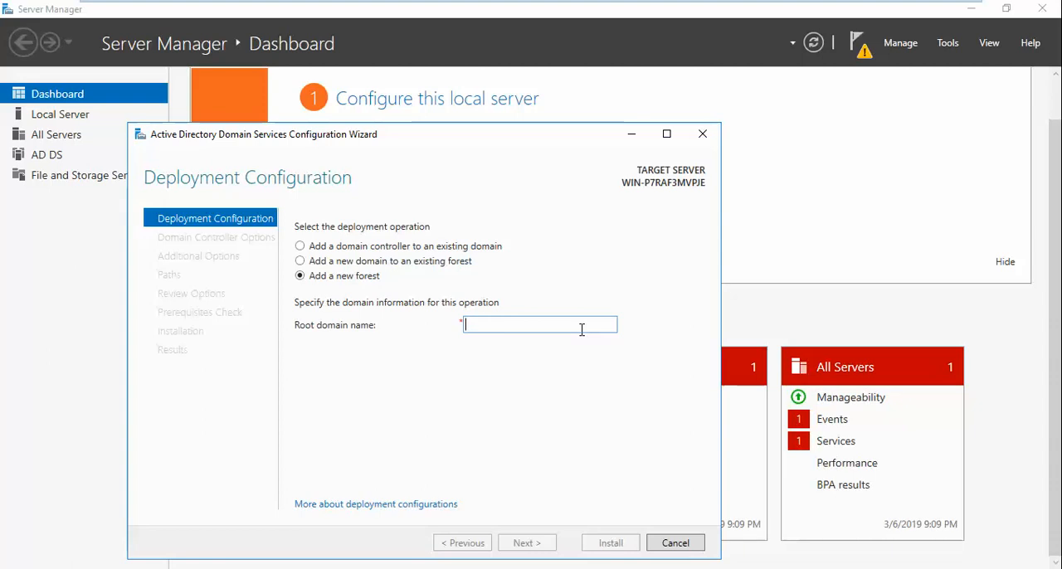
{"action": "type", "text": "b1"}
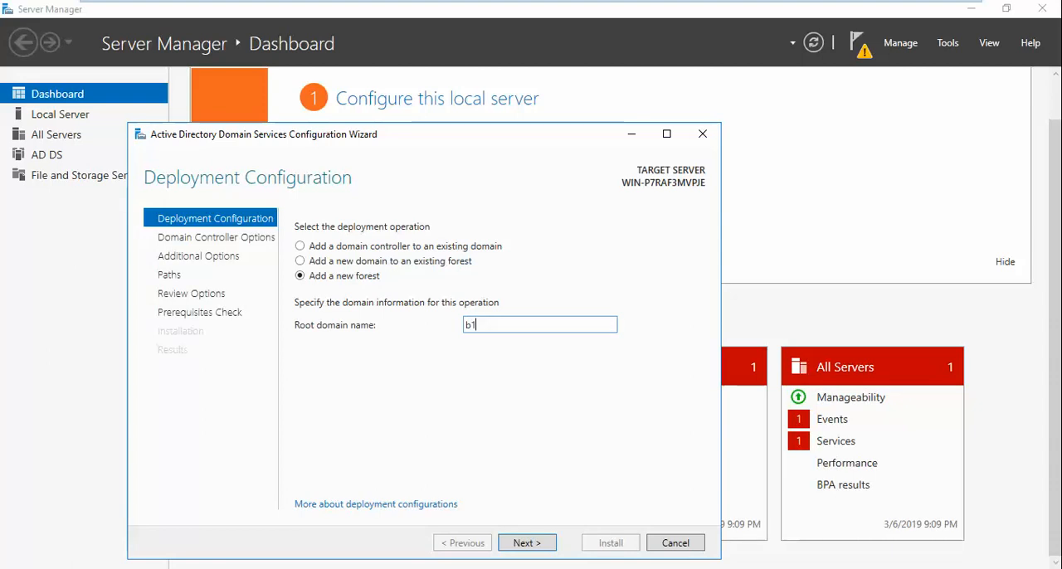
{"action": "type", "text": ".local"}
{"action": "key", "text": "Return"}
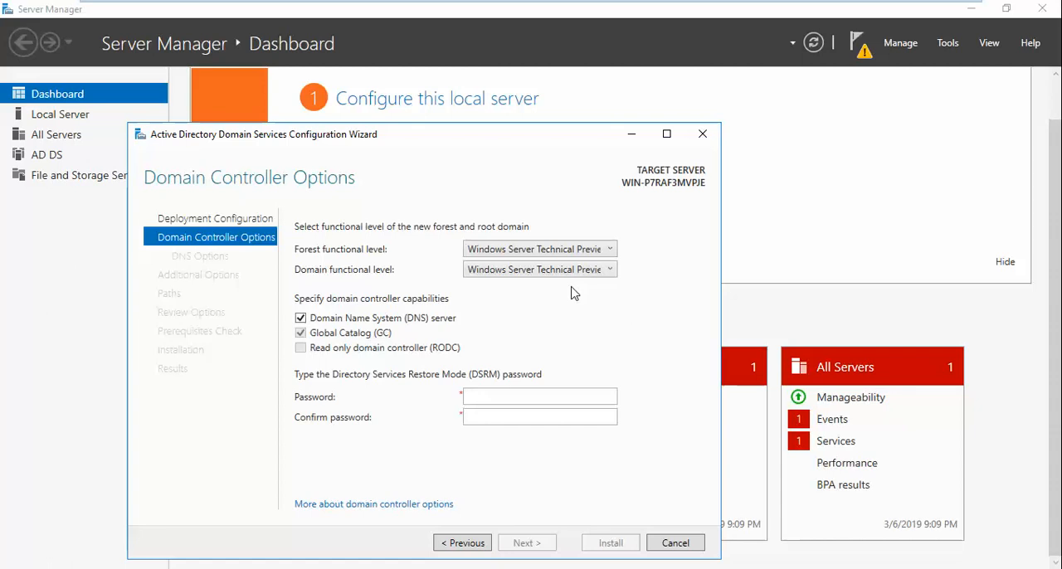
- Set the forest functional level to Windows Server 2012 and view which domain functional levels are offered
{"action": "left_click", "coordinate": [581, 253]}
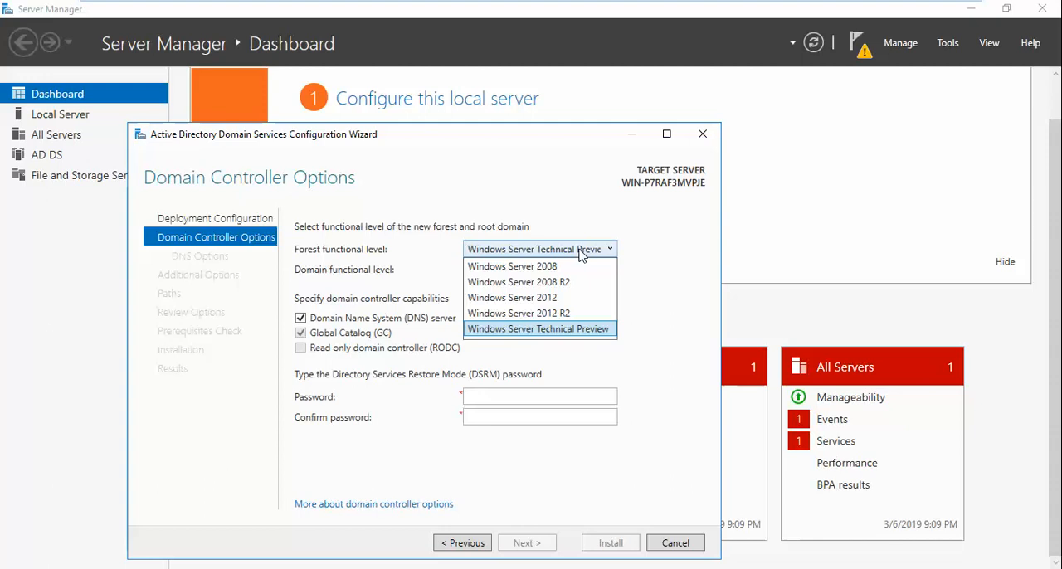
{"action": "left_click", "coordinate": [560, 300]}
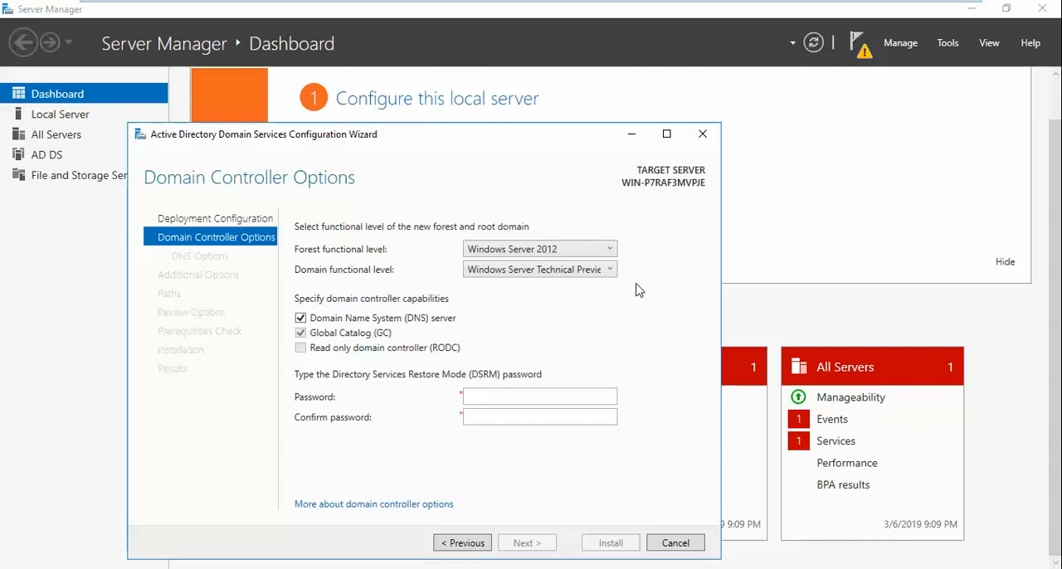
{"action": "left_click", "coordinate": [609, 270]}
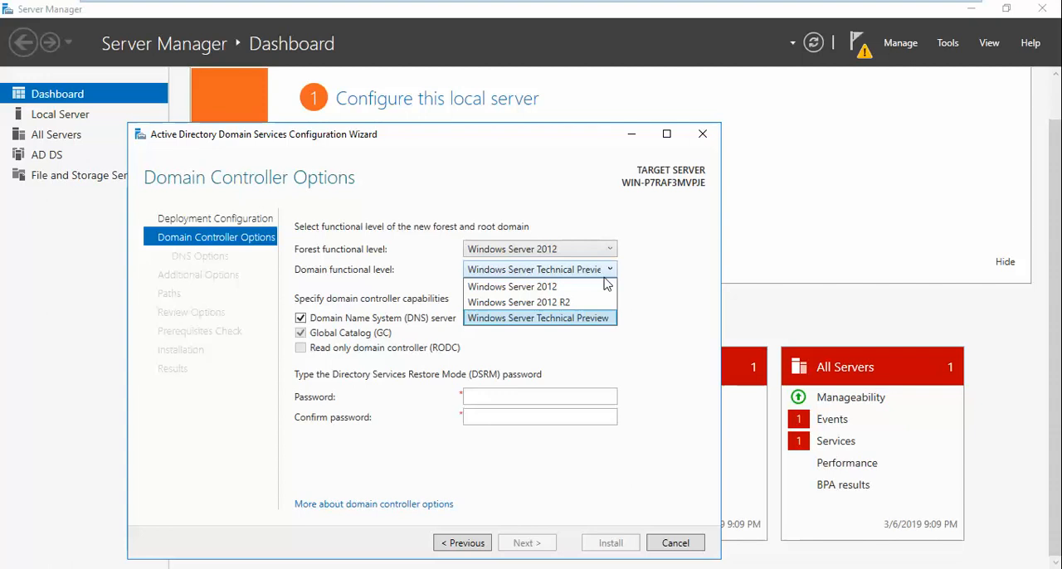
{"action": "left_click", "coordinate": [605, 254]}
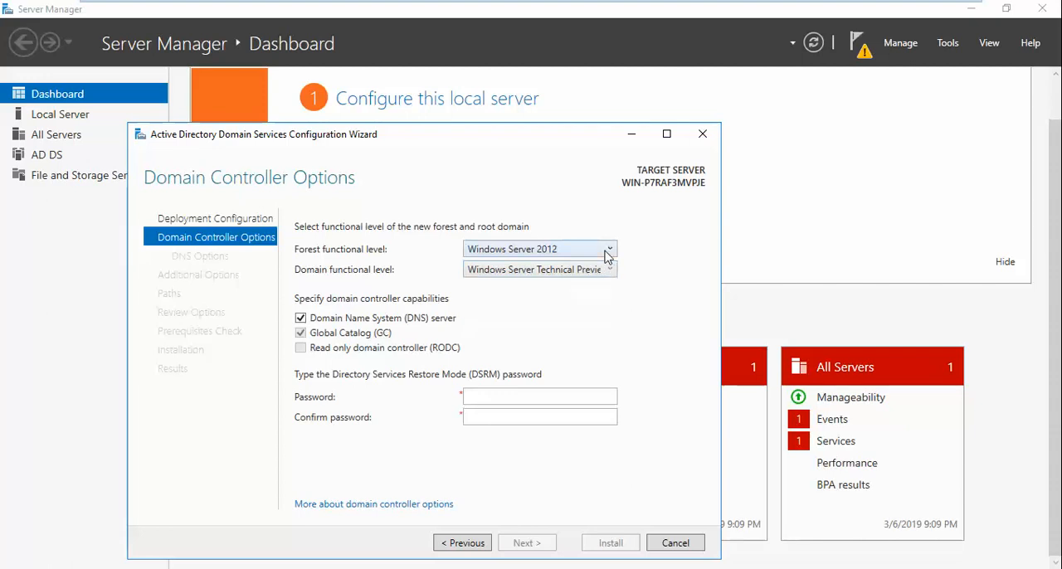
- Set the forest functional level to Windows Server 2008 and view which domain functional levels are offered
{"action": "left_click", "coordinate": [603, 251]}
{"action": "left_click", "coordinate": [610, 267]}
{"action": "left_click", "coordinate": [605, 273]}
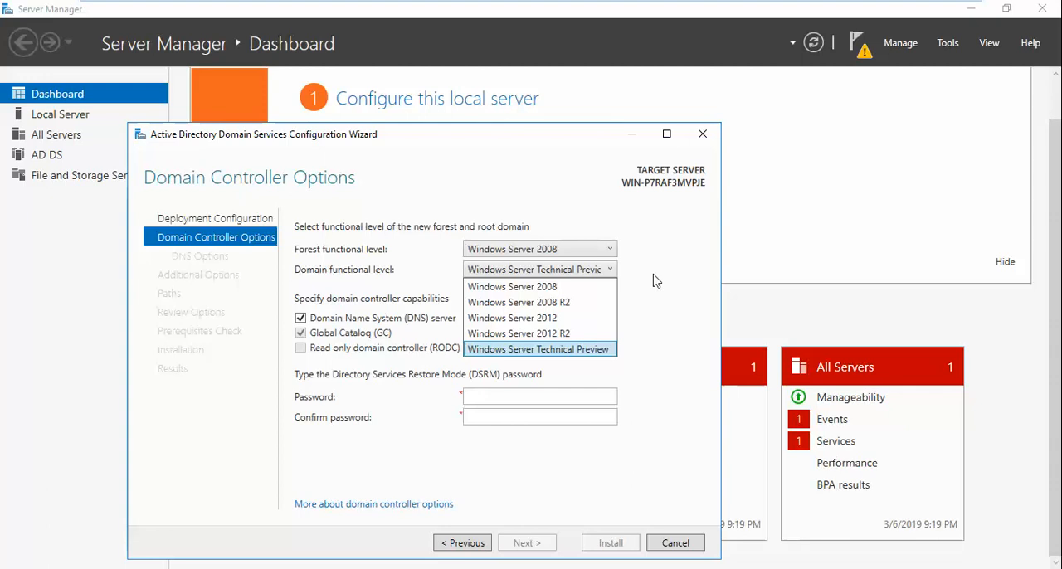
{"action": "left_click", "coordinate": [606, 252]}
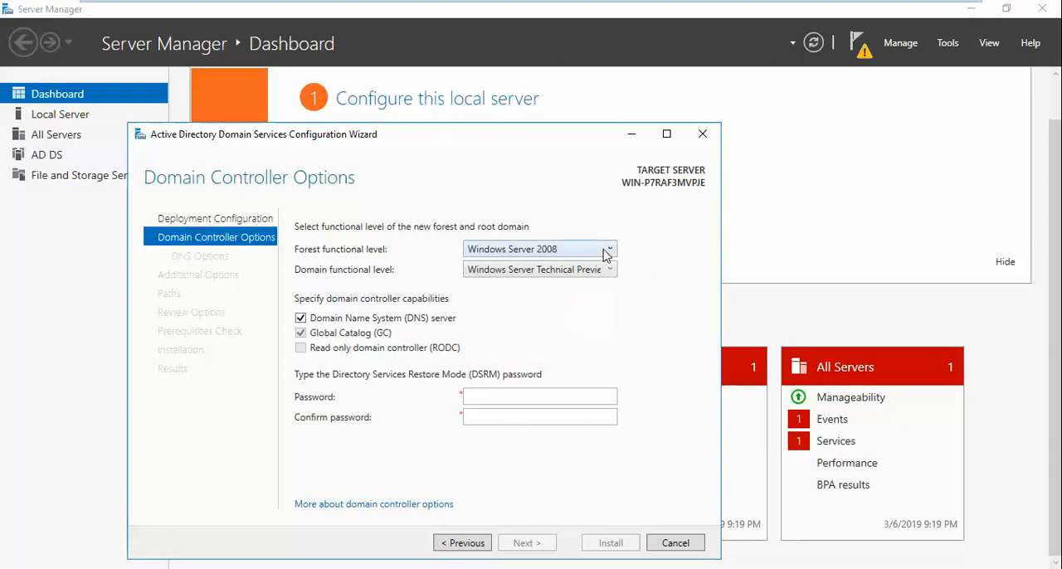
- Set the forest functional level back to Windows Server Technical Preview and view which domain functional levels are offered
{"action": "left_click", "coordinate": [607, 249]}
{"action": "left_click", "coordinate": [597, 330]}
{"action": "left_click", "coordinate": [611, 270]}
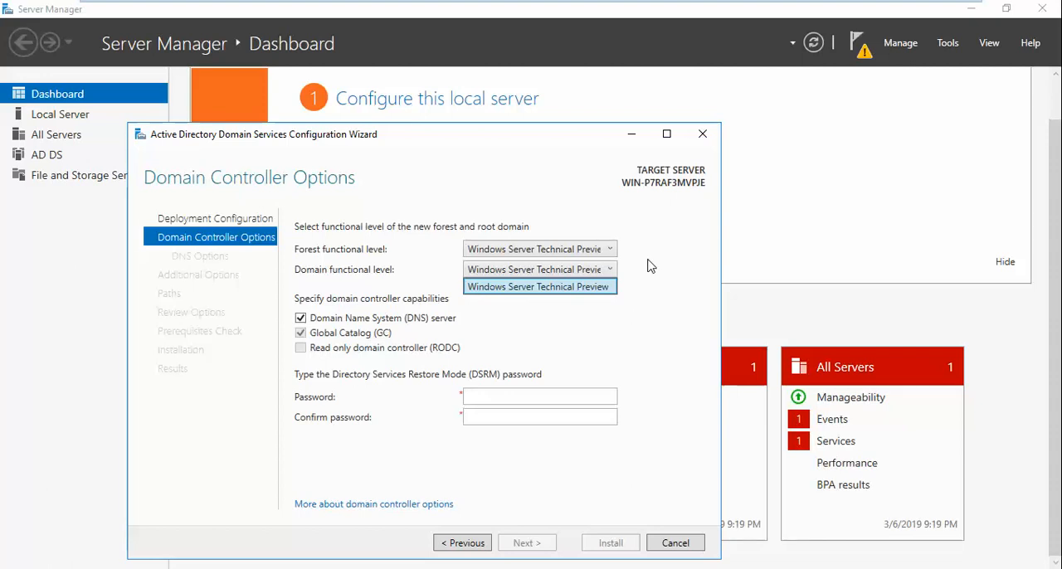
{"action": "left_click", "coordinate": [556, 253]}
- Review the domain functional levels for a Windows Server 2008 forest again and restore the forest level to Windows Server Technical Preview
{"action": "left_click", "coordinate": [557, 253]}
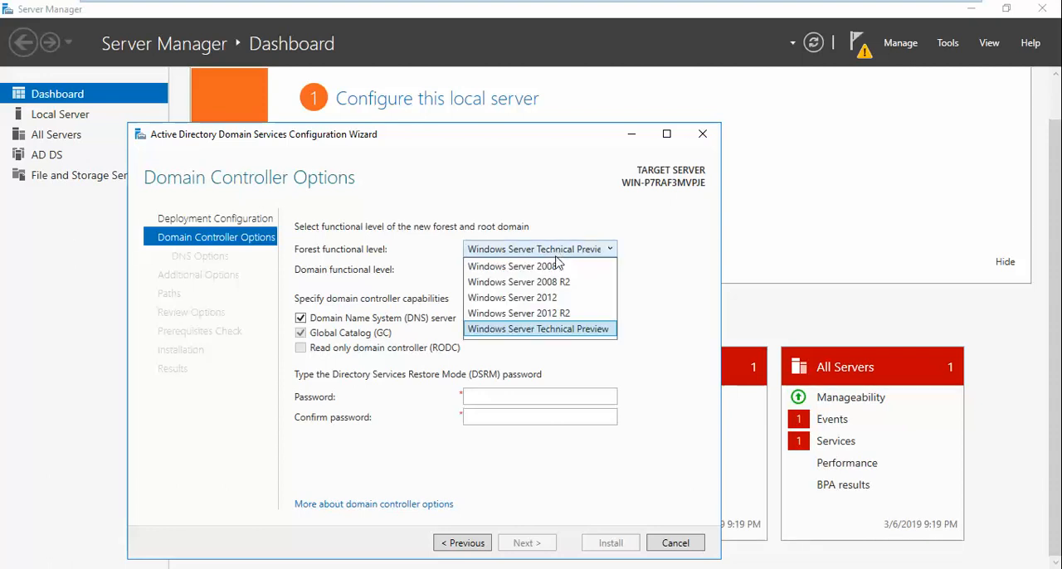
{"action": "left_click", "coordinate": [558, 268]}
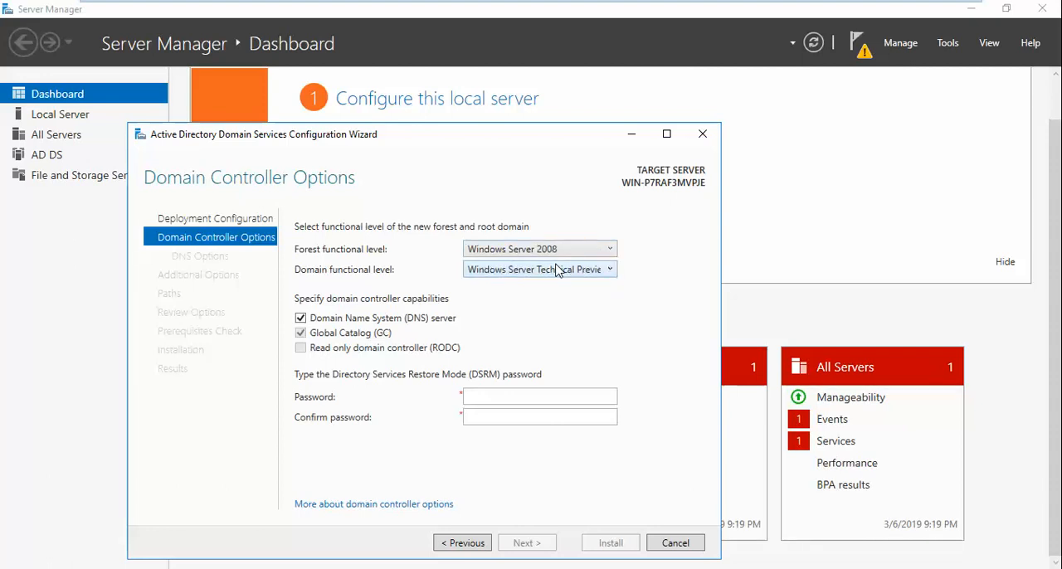
{"action": "left_click", "coordinate": [557, 270]}
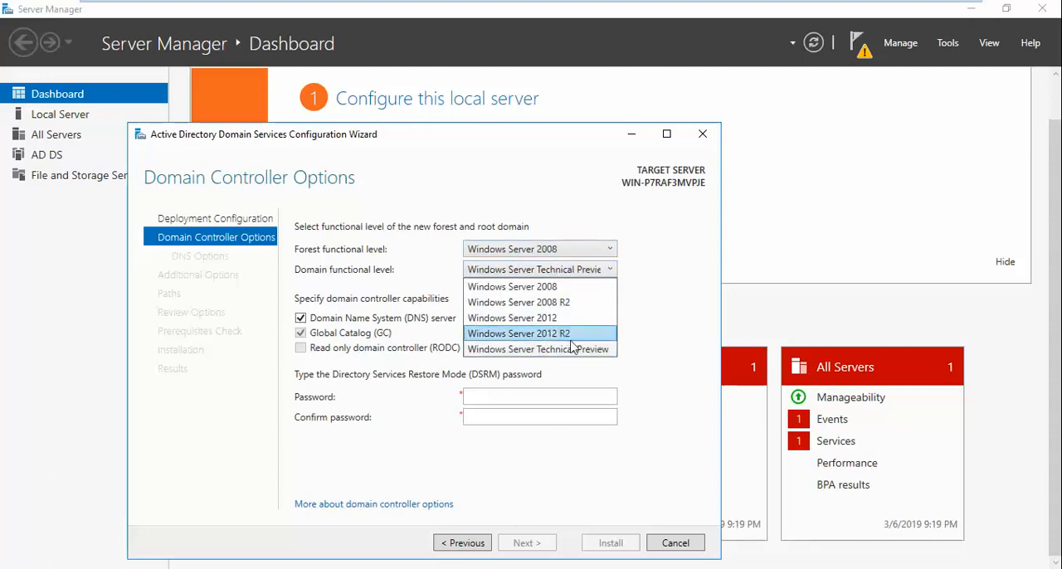
{"action": "left_click", "coordinate": [557, 249]}
{"action": "left_click", "coordinate": [556, 249]}
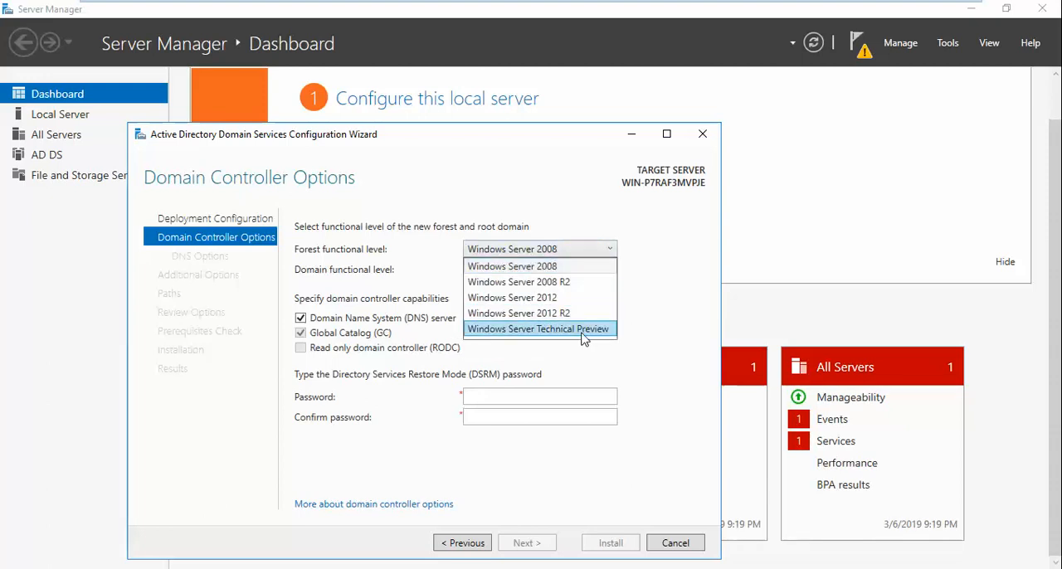
{"action": "left_click", "coordinate": [576, 330]}
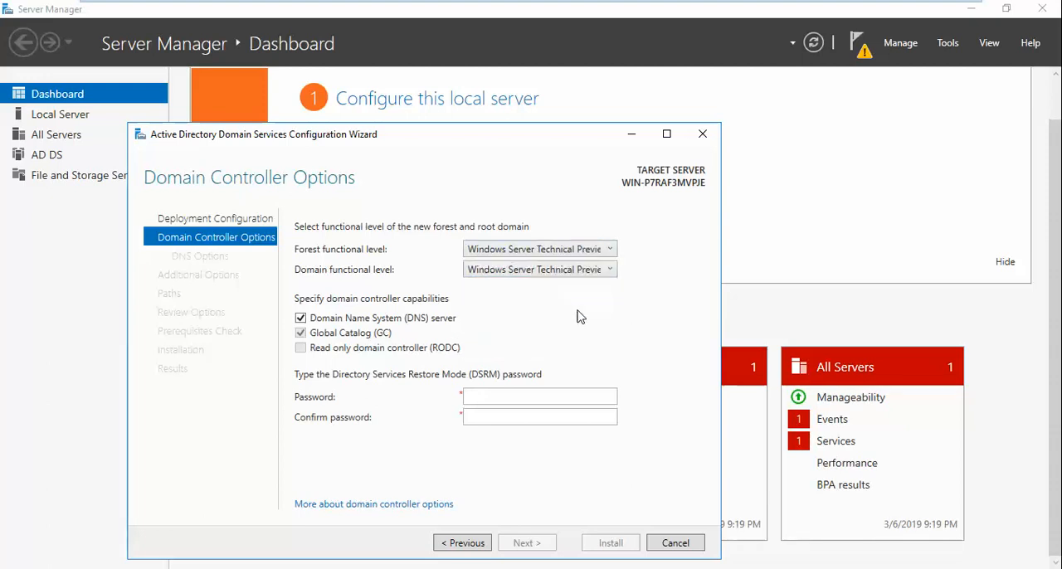
- Enter and confirm the Directory Services Restore Mode password and continue to the DNS options
{"action": "left_click", "coordinate": [515, 395]}
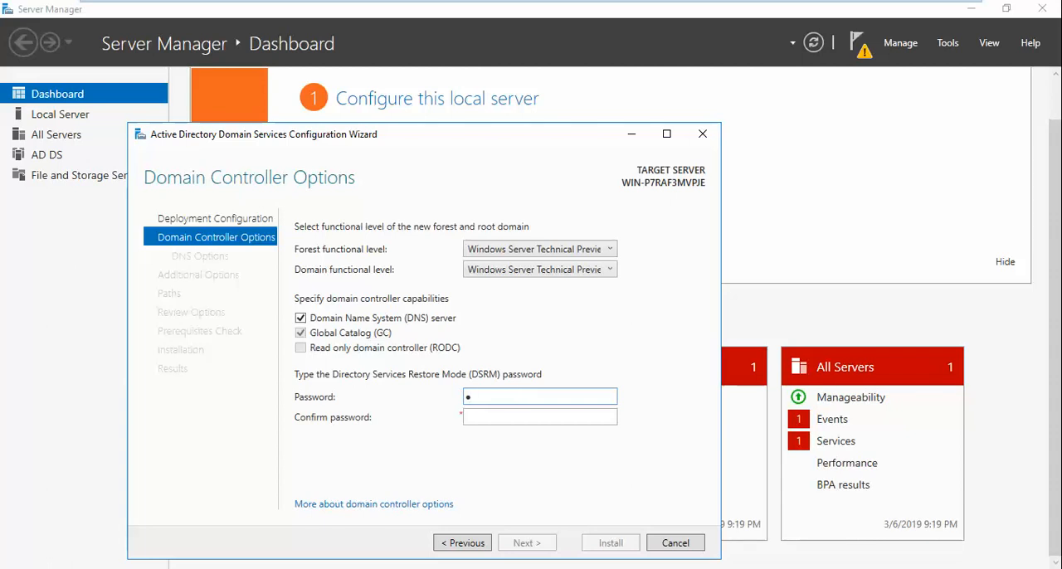
{"action": "key", "text": "Tab"}
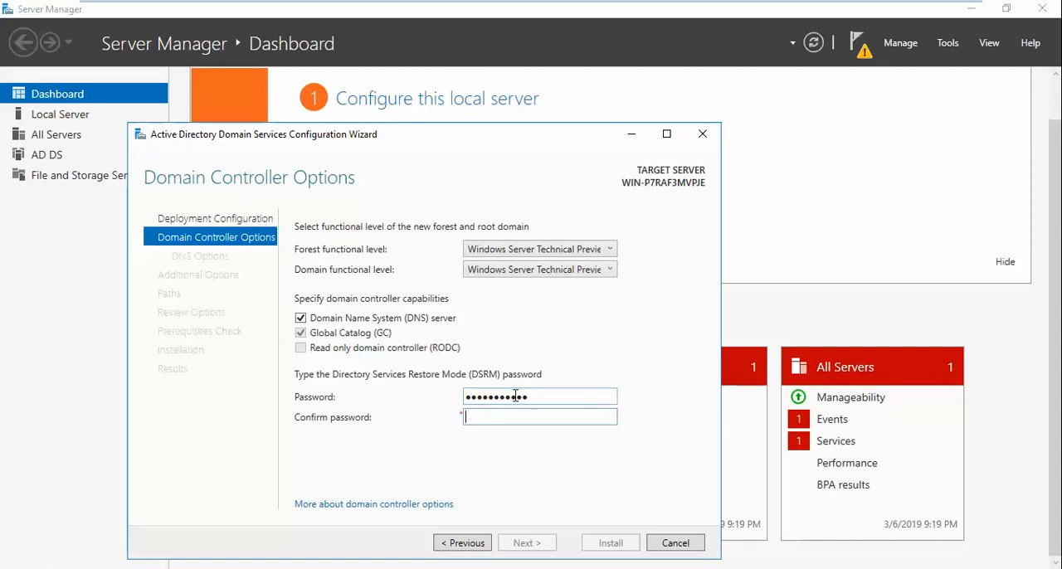
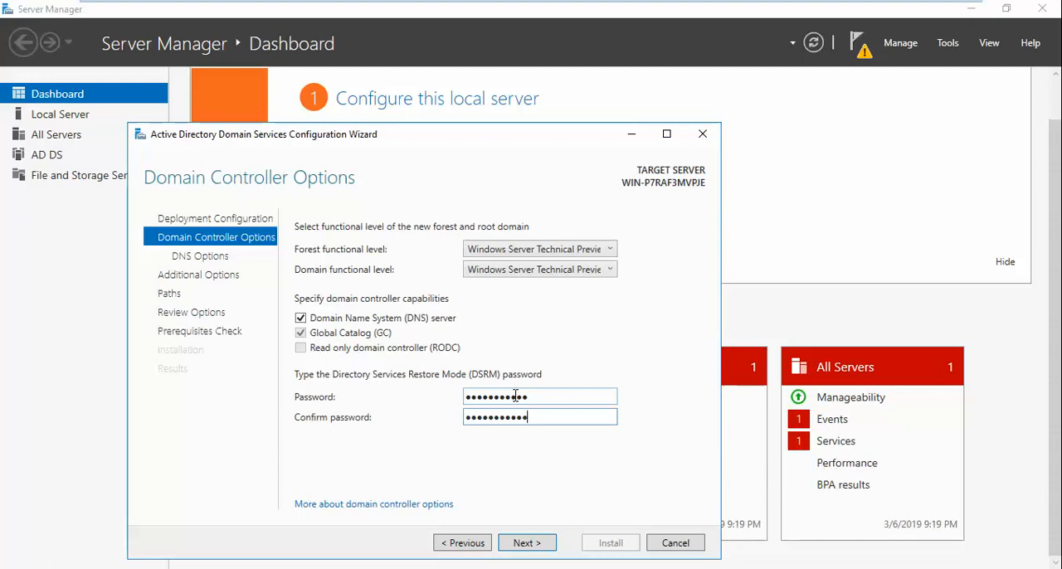
{"action": "left_click", "coordinate": [539, 539]}
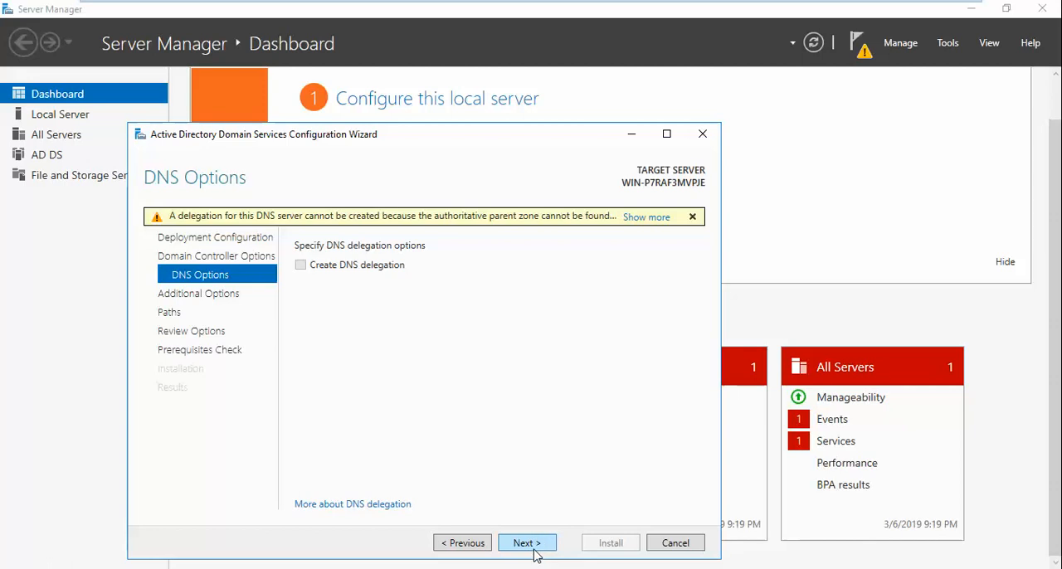
- Proceed to the options review without DNS delegation, keeping the NetBIOS name B1 and the default database, log files and SYSVOL folders
{"action": "left_click", "coordinate": [534, 549]}
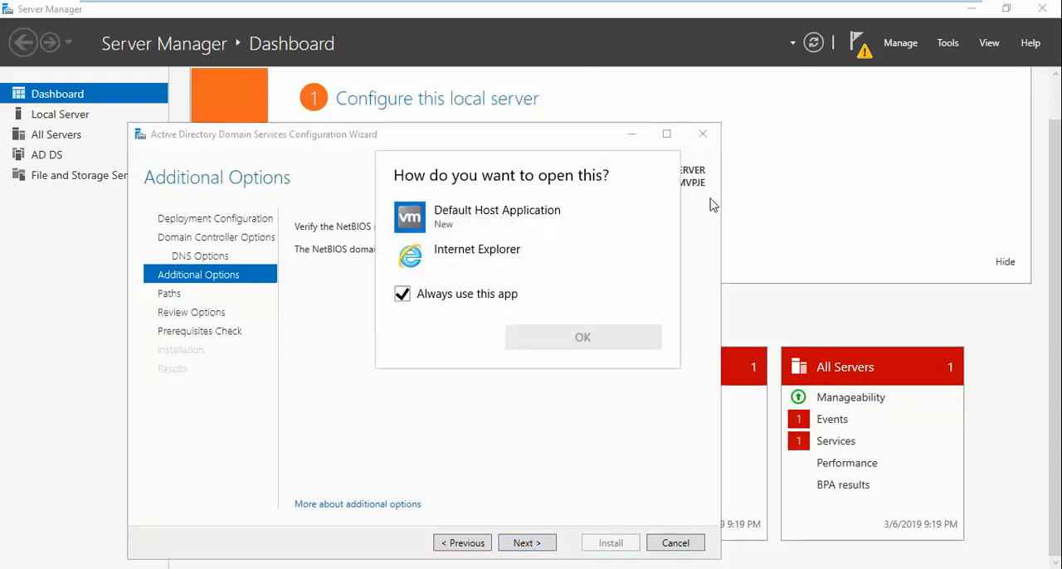
{"action": "left_click", "coordinate": [708, 316]}
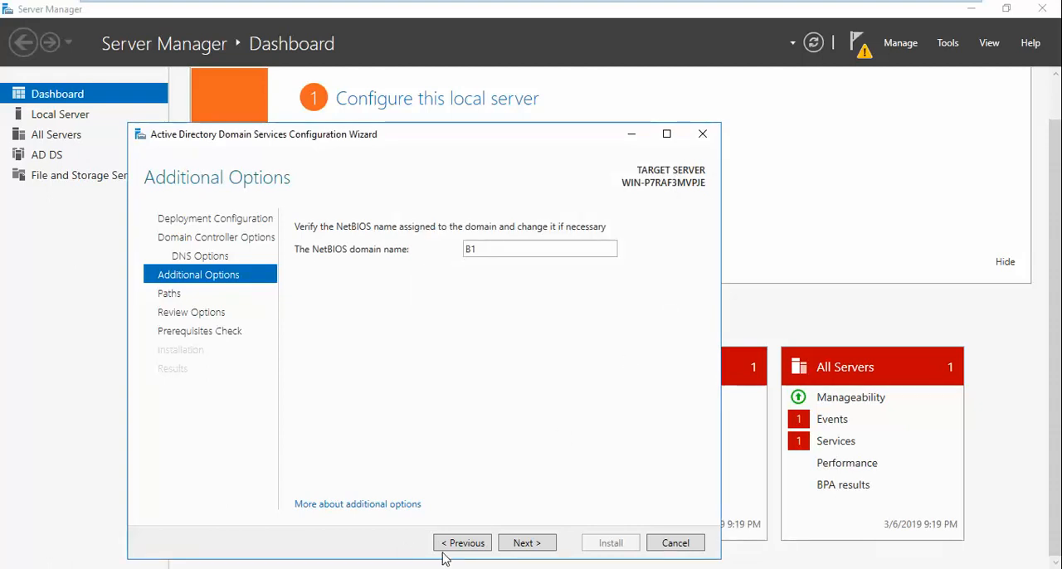
{"action": "left_click", "coordinate": [509, 545]}
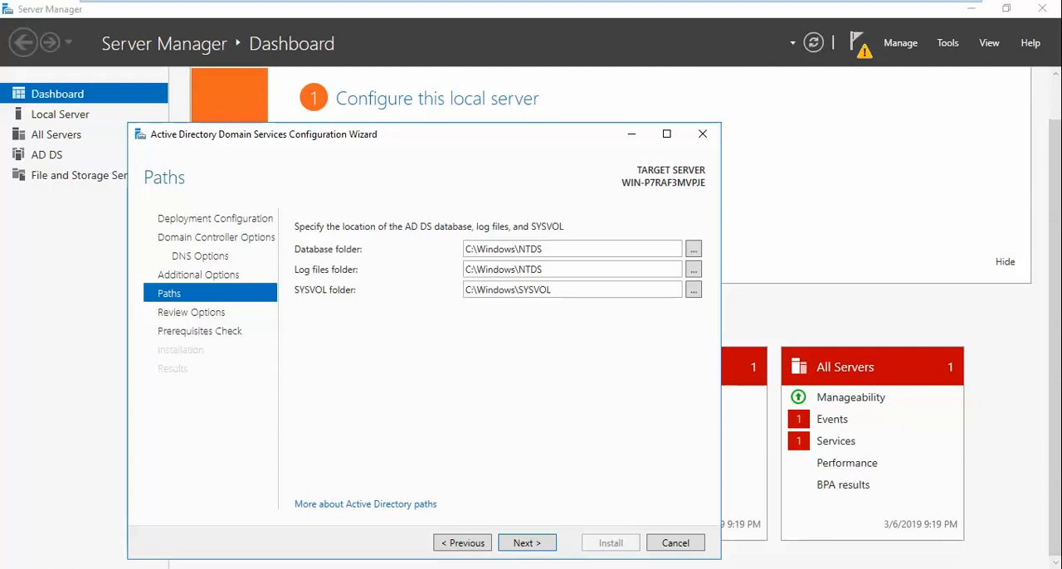
{"action": "left_click", "coordinate": [540, 548]}
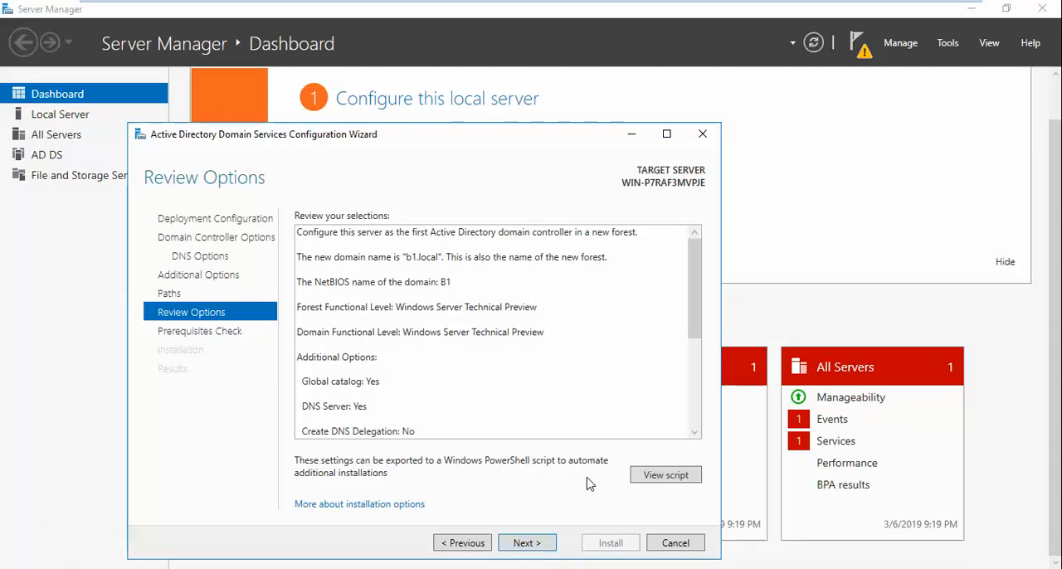
{"action": "left_click", "coordinate": [486, 543]}
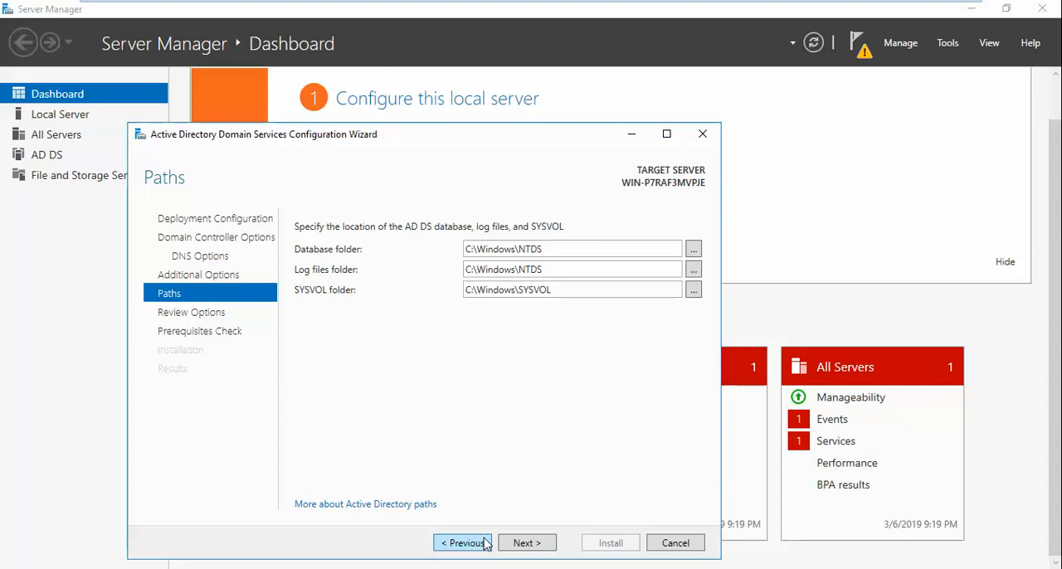
{"action": "left_click", "coordinate": [526, 541]}
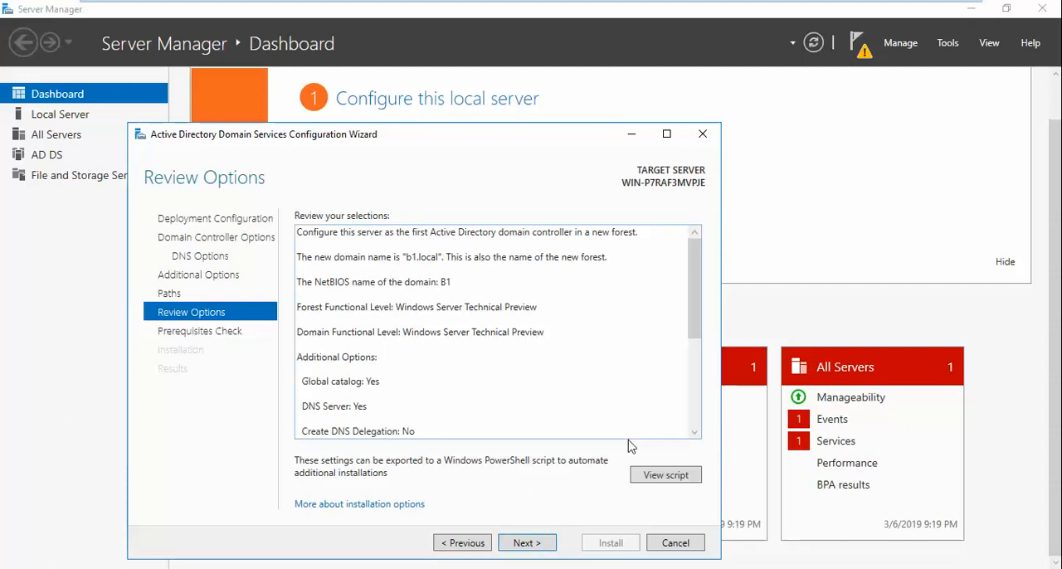
- Examine the generated Windows PowerShell script for the AD DS deployment and close it
{"action": "left_click", "coordinate": [670, 477]}
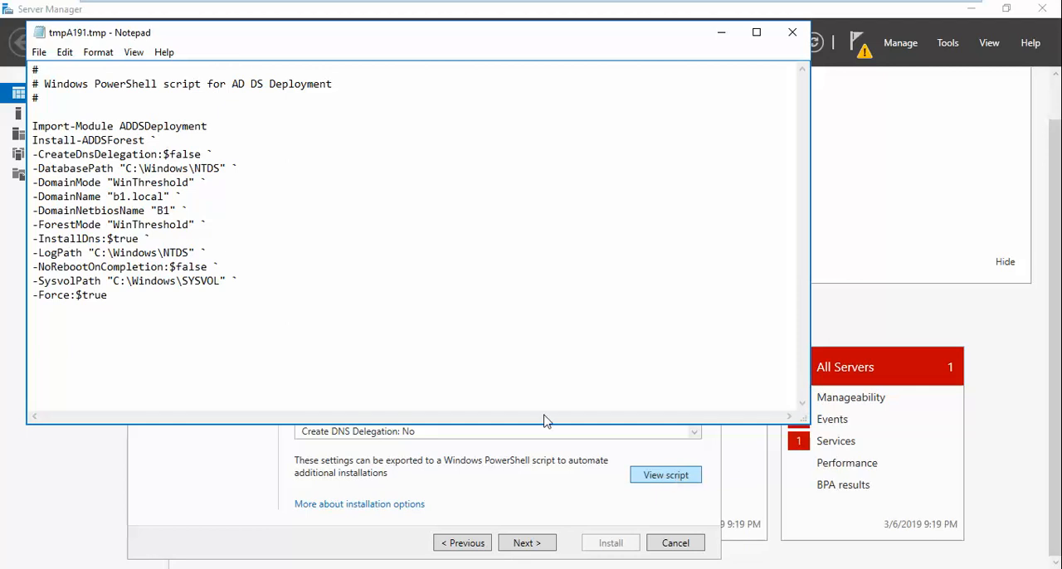
{"action": "left_click", "coordinate": [792, 33]}
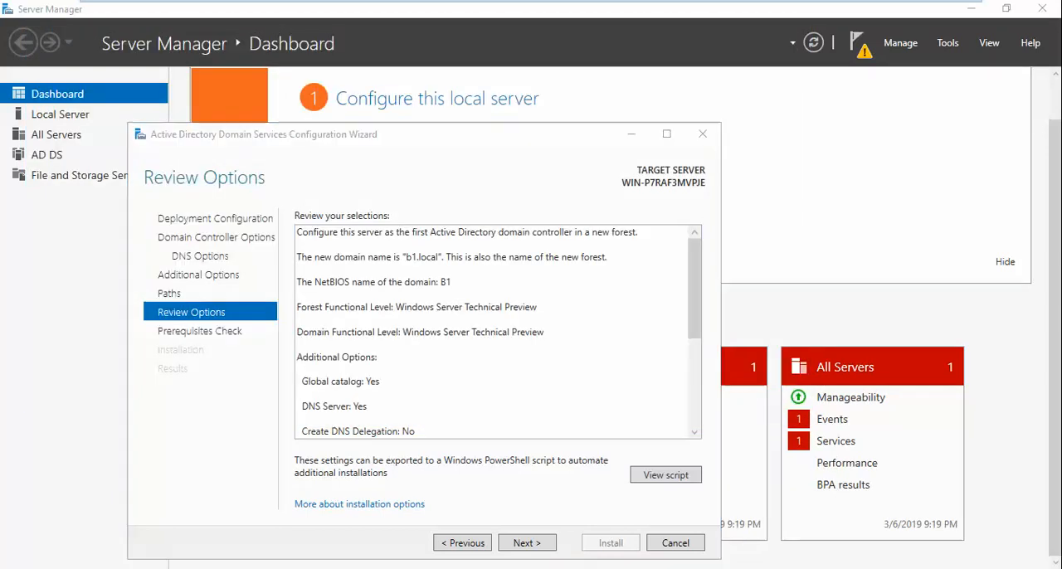
- Search the server for "power", open Windows PowerShell and close it again
{"action": "key", "text": "super"}
{"action": "key", "text": "Escape"}
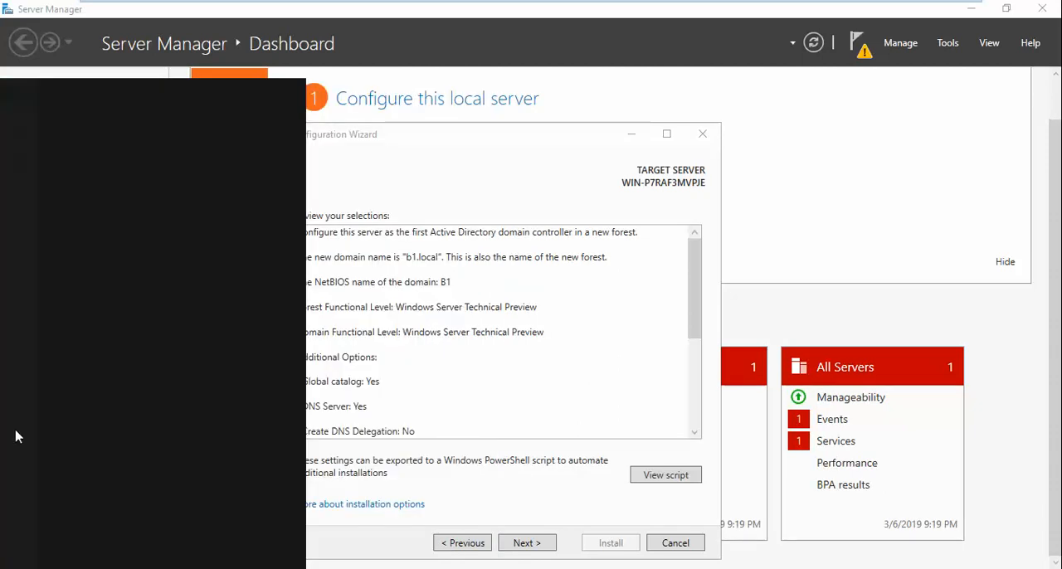
{"action": "type", "text": "p"}
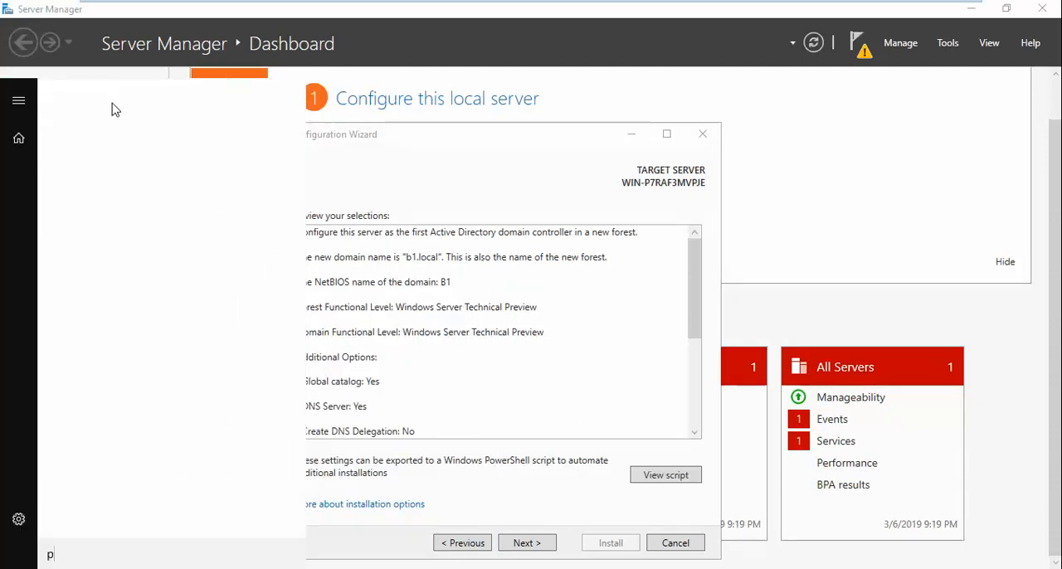
{"action": "type", "text": "ower"}
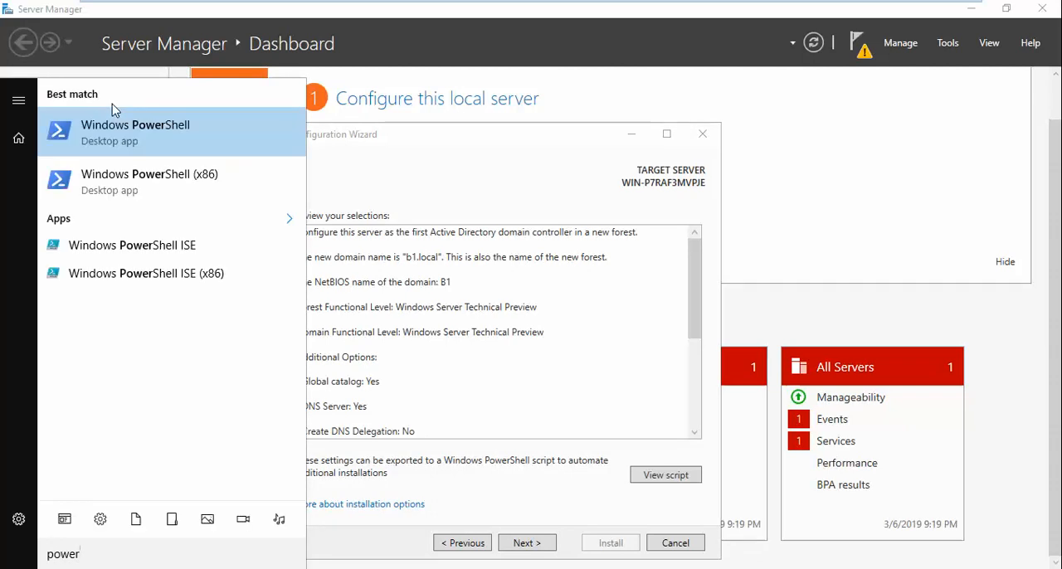
{"action": "left_click", "coordinate": [140, 150]}
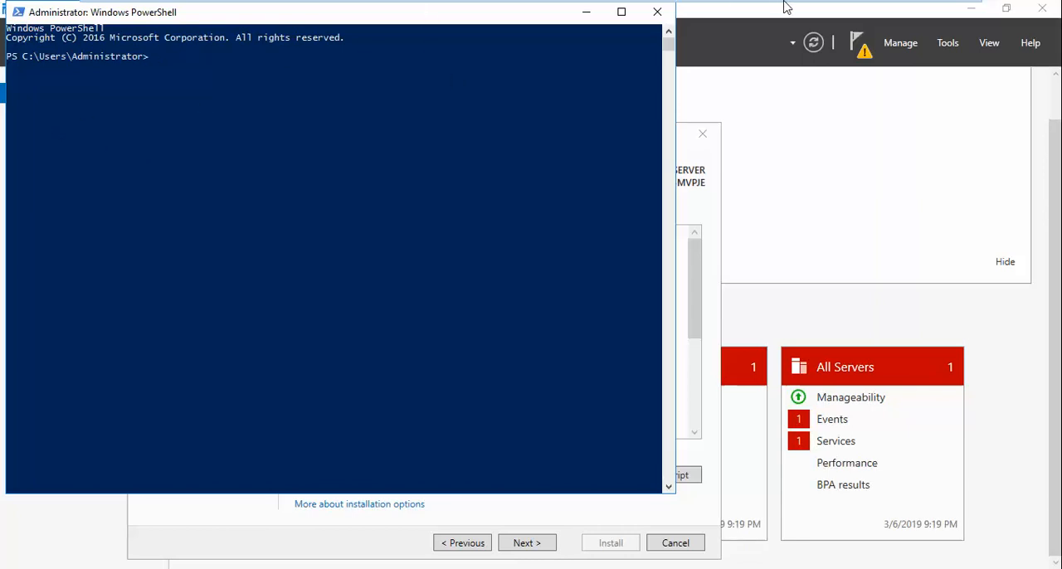
{"action": "left_click", "coordinate": [657, 12]}
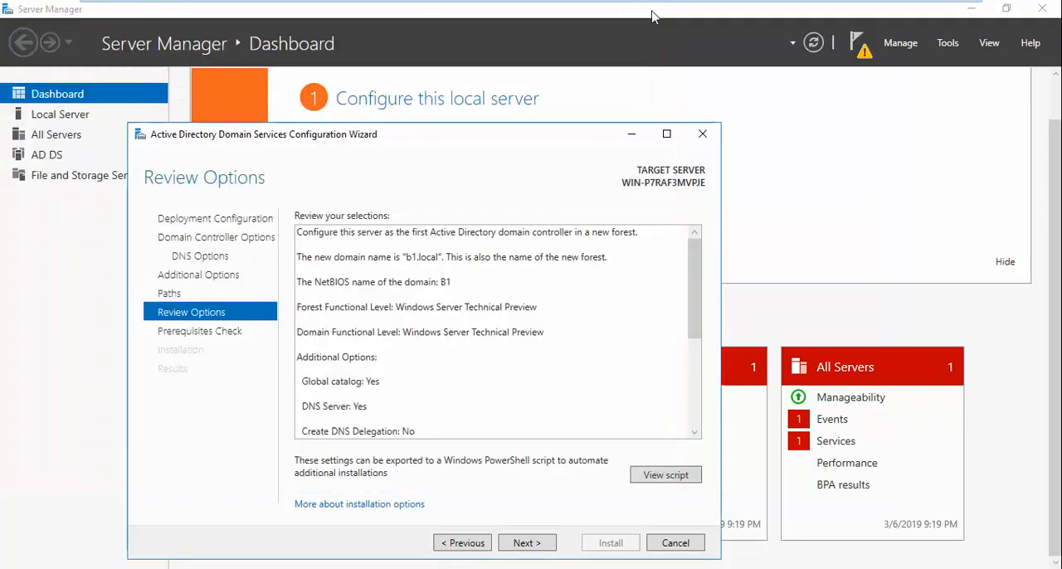
- Accept the reviewed options, run the prerequisites check and start the domain controller installation
{"action": "left_click", "coordinate": [534, 546]}
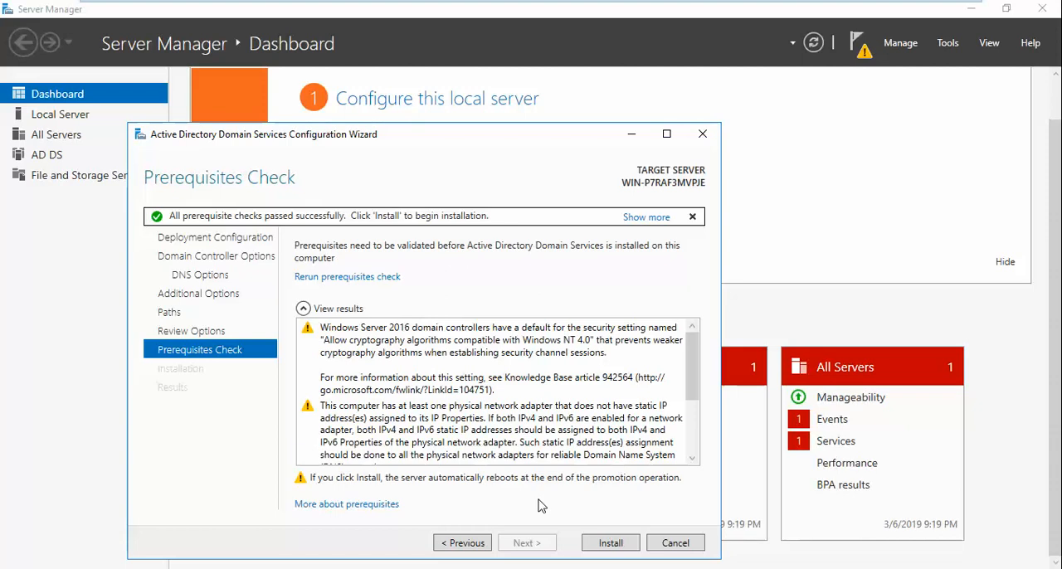
{"action": "left_click", "coordinate": [634, 545]}
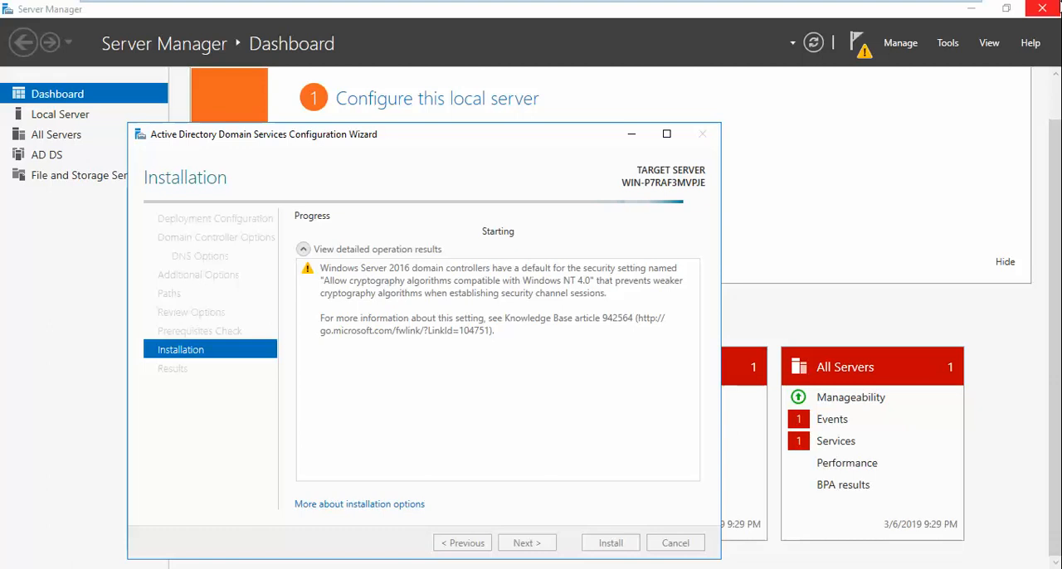
{"action": "left_click", "coordinate": [950, 11]}
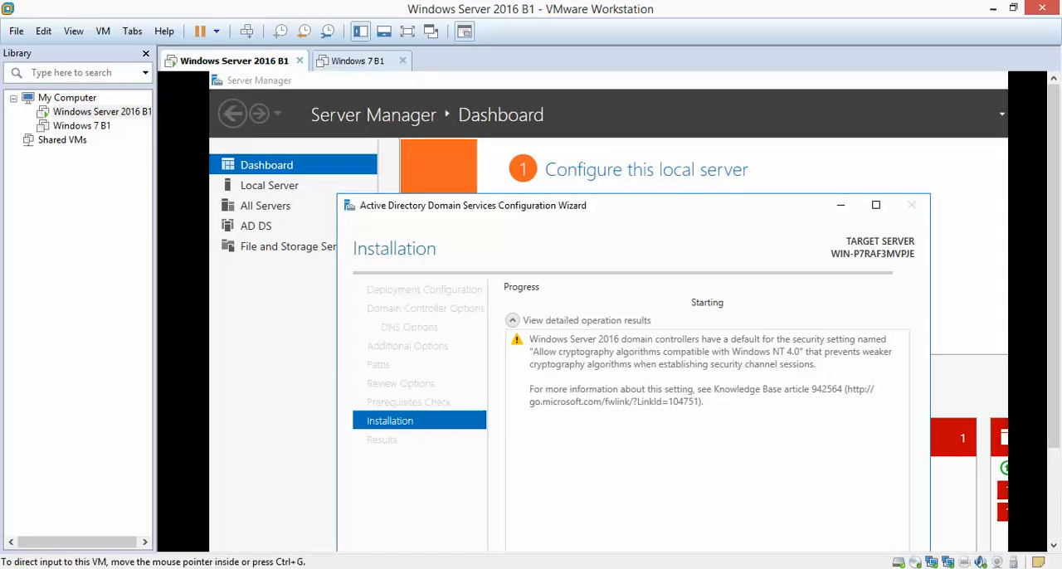
{"action": "left_click", "coordinate": [932, 568]}
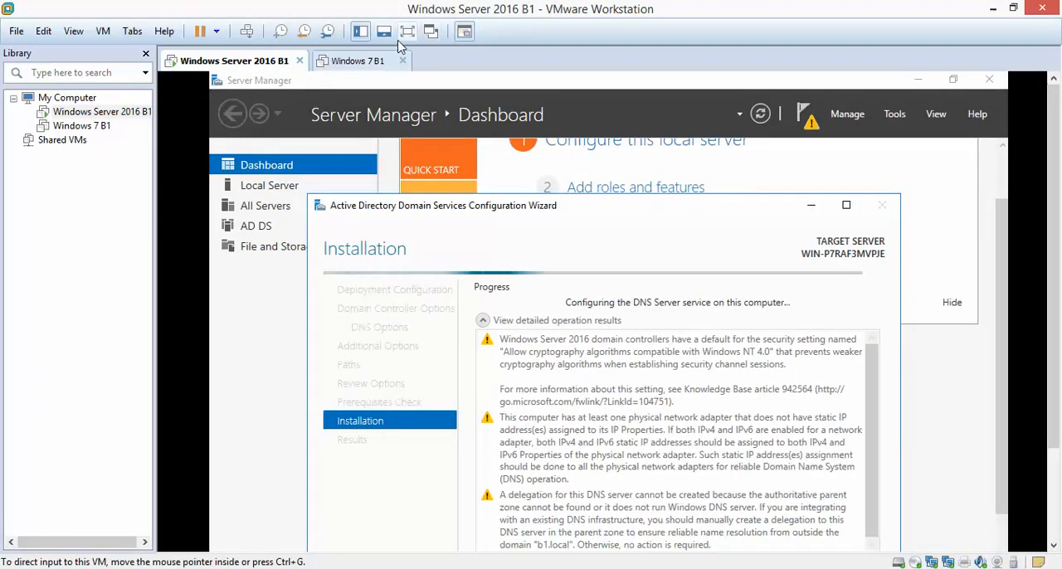
{"action": "left_click", "coordinate": [408, 32]}
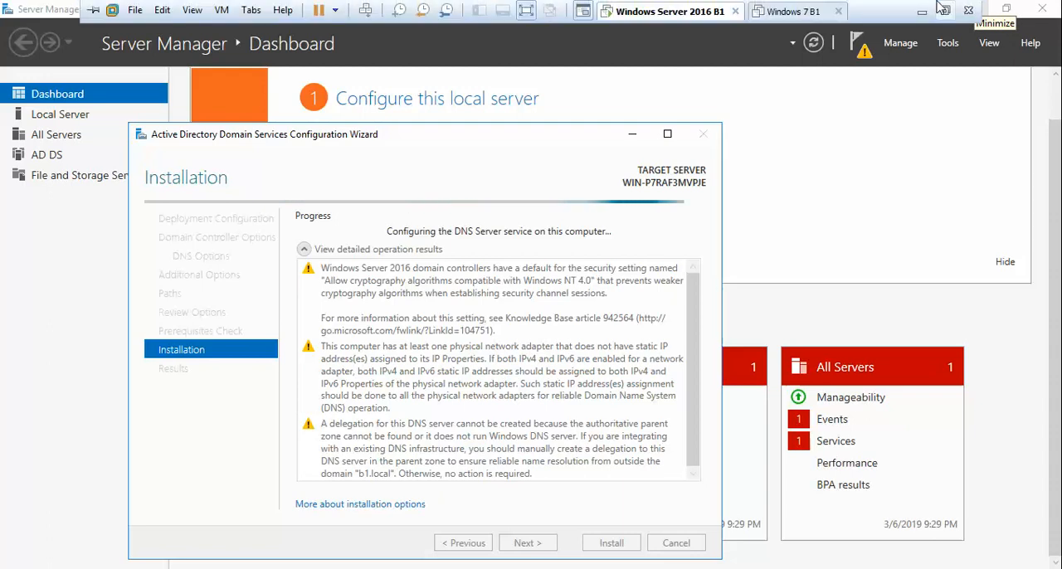
{"action": "left_click", "coordinate": [945, 5]}
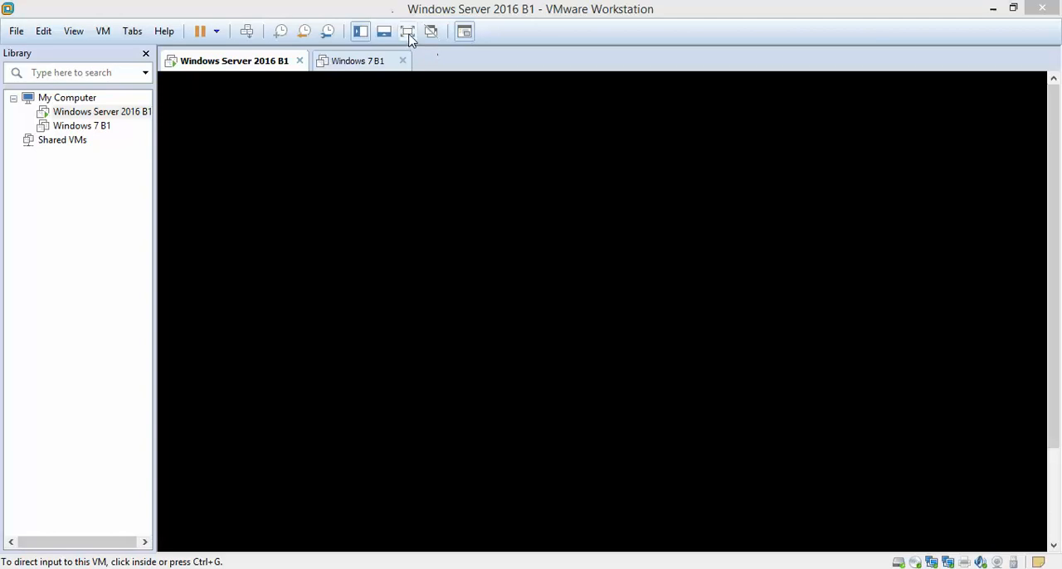
{"action": "left_click", "coordinate": [408, 35]}
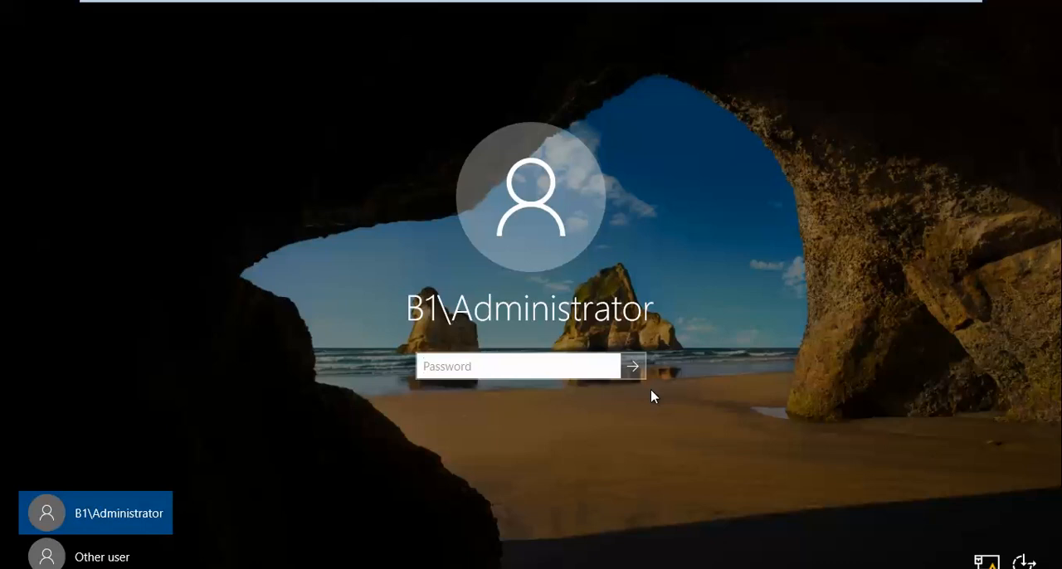
{"action": "left_click", "coordinate": [46, 554]}
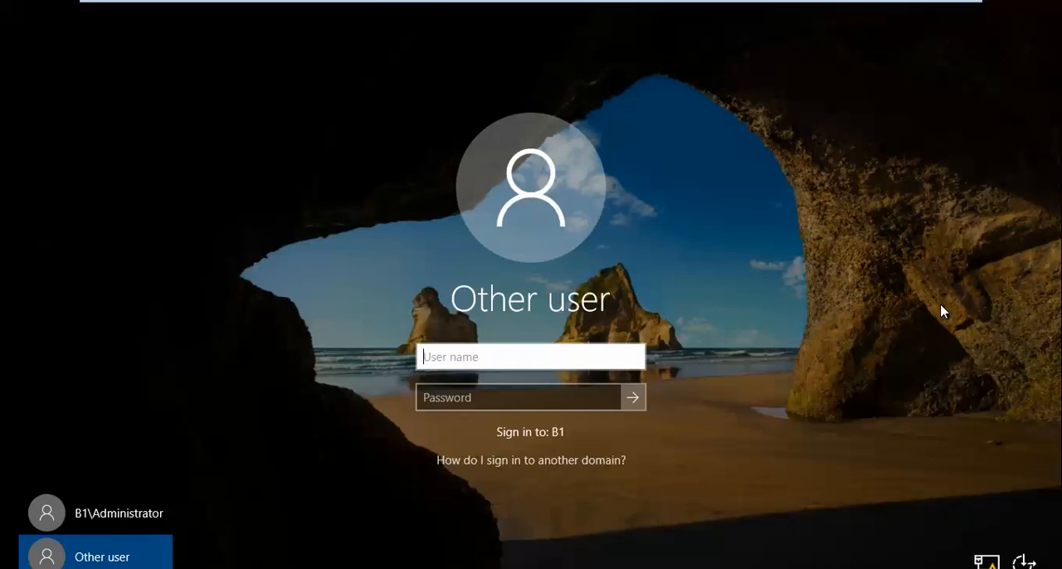
{"action": "type", "text": ".\\"}
{"action": "key", "text": "BackSpace"}
{"action": "key", "text": "BackSpace"}
{"action": "left_click", "coordinate": [133, 516]}
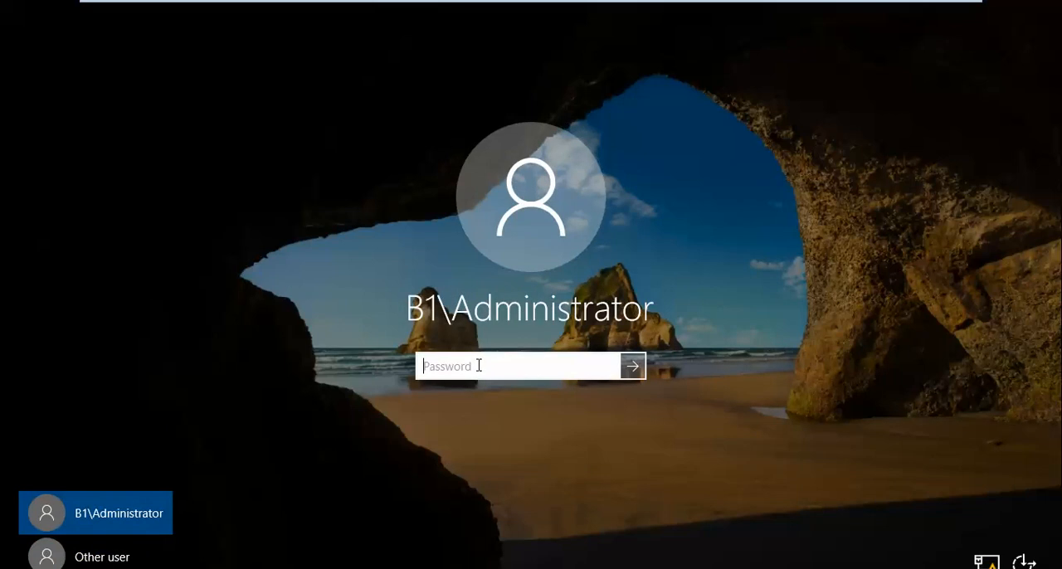
- Enter the account password for B1\Administrator and sign in to the domain controller
{"action": "type", "text": "•••••••••••"}
{"action": "key", "text": "Return"}
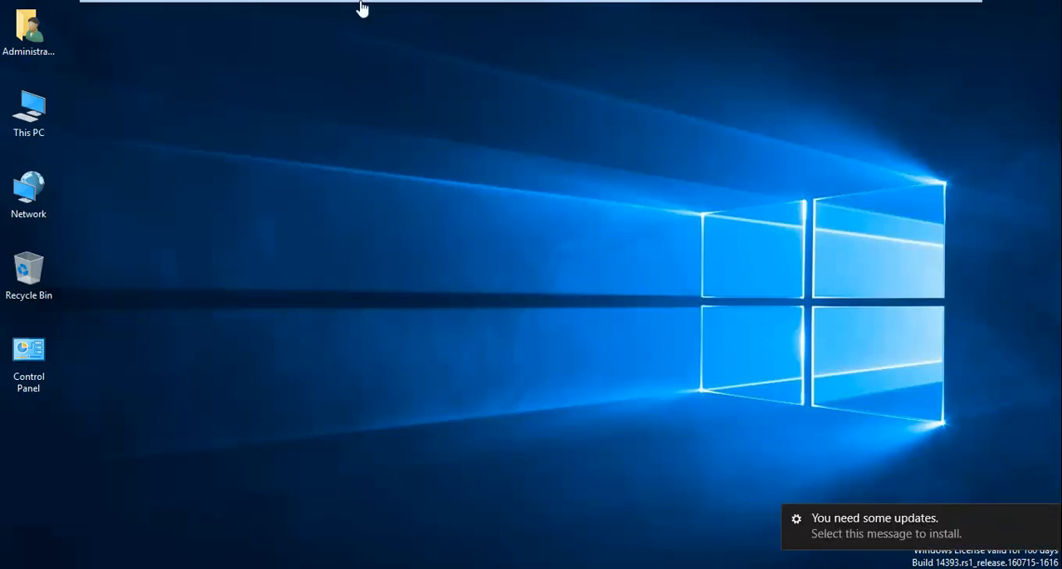
{"action": "mouse_move", "coordinate": [363, 7]}
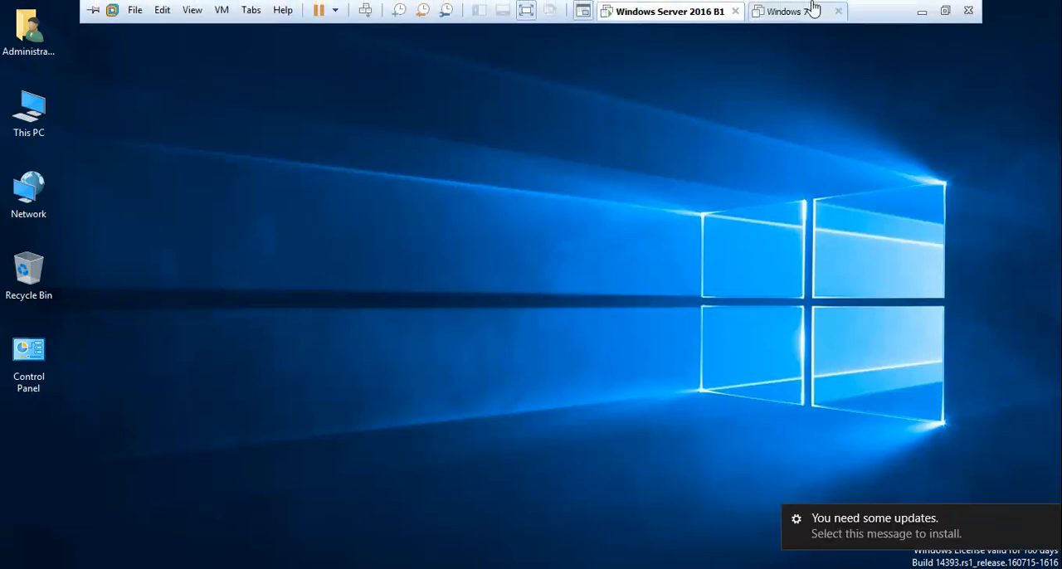
{"action": "left_click", "coordinate": [945, 11]}
{"action": "left_click", "coordinate": [931, 568]}
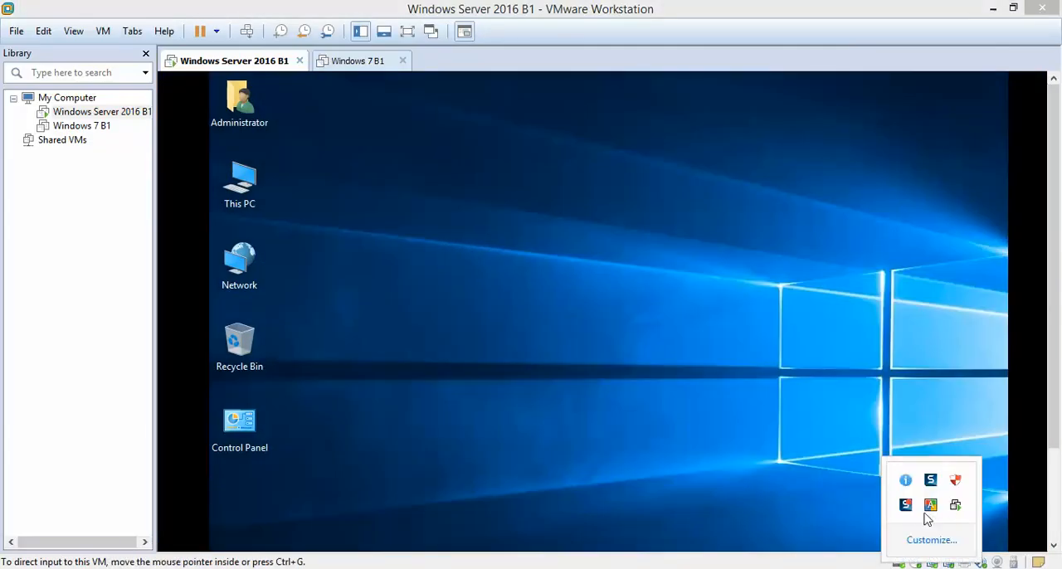